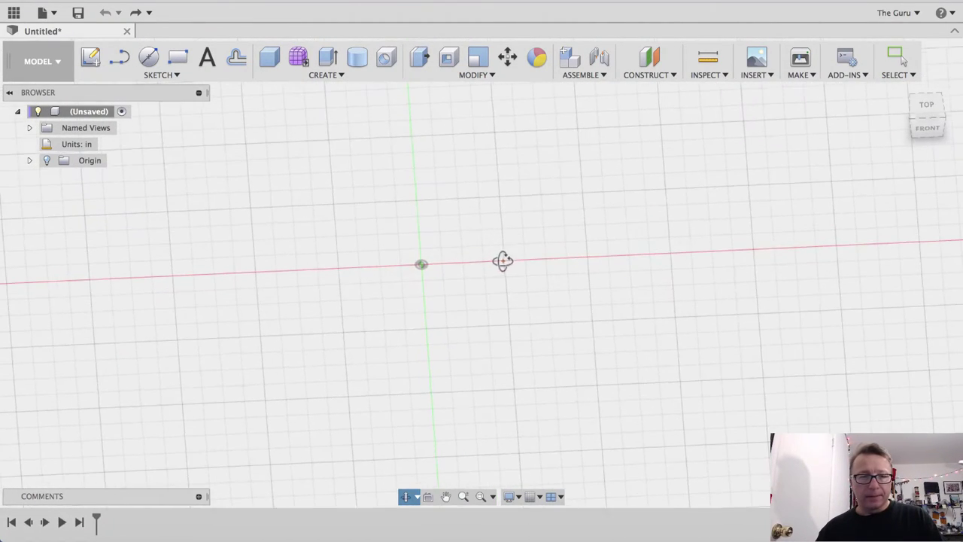
Create a cylinder centred at the origin, 3.6056 in diameter and 4.00 in long, along the red axis
click(358, 60)
mouse_move(518, 310)
shift+middle_down()
mouse_move(640, 329)
mouse_move(609, 316)
mouse_move(591, 286)
shift+middle_up()
click(447, 206)
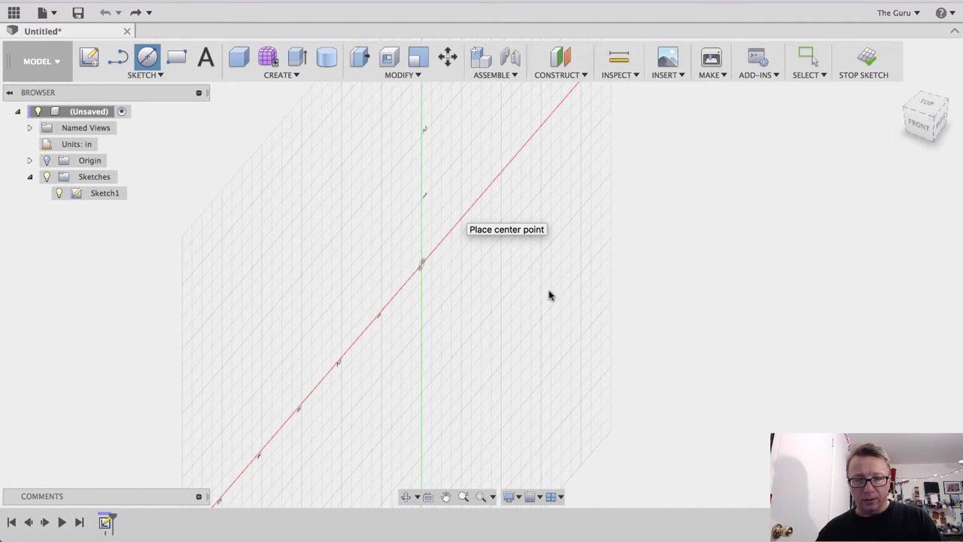
shift+middle_drag(450, 276, 385, 265)
click(401, 251)
mouse_move(481, 301)
shift+middle_down()
mouse_move(509, 275)
mouse_move(486, 298)
mouse_move(578, 316)
mouse_move(512, 316)
mouse_move(557, 310)
shift+middle_up()
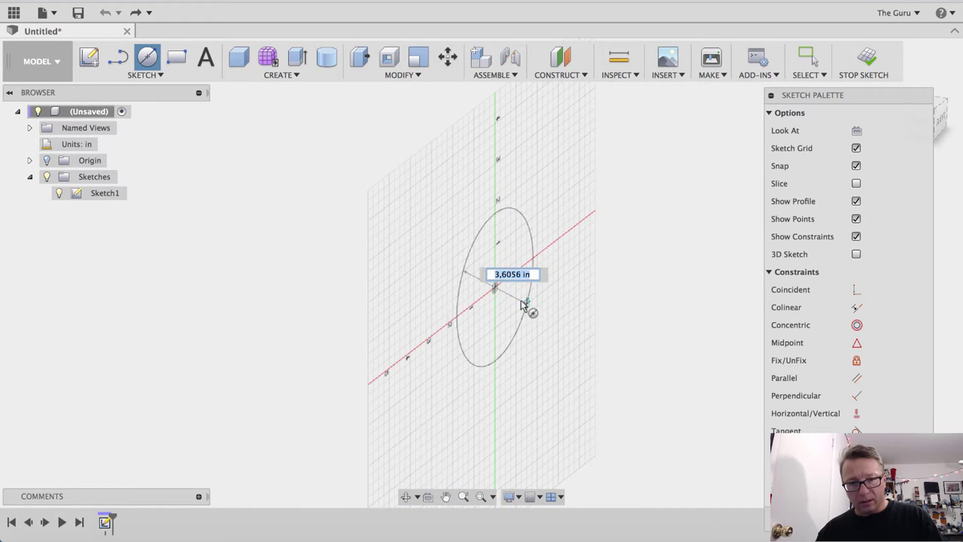
click(524, 304)
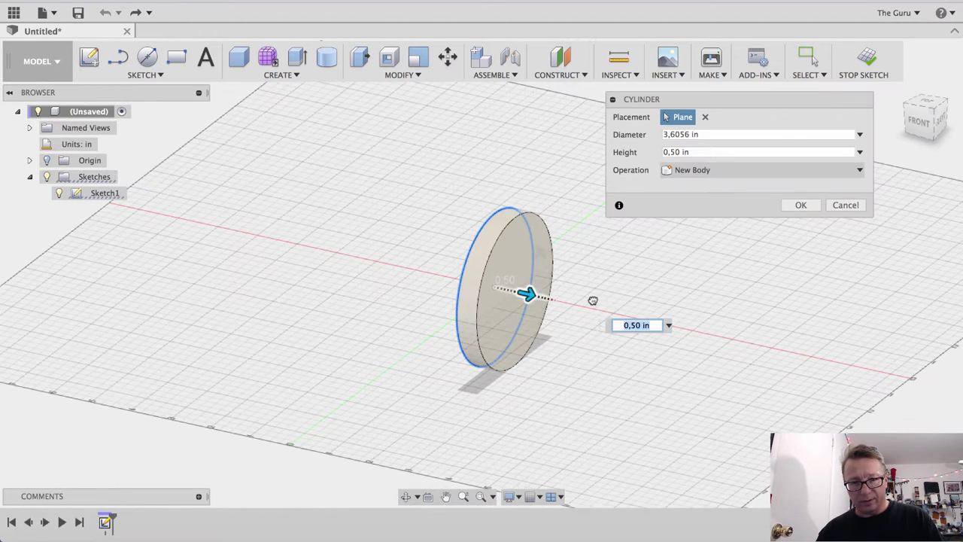
drag(593, 300, 665, 325)
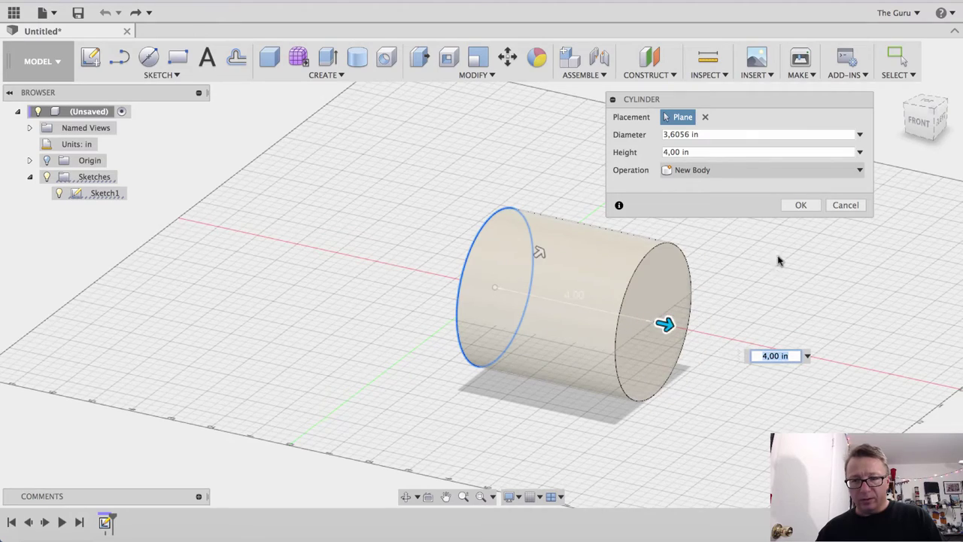
click(800, 205)
scroll(639, 301, up, 3)
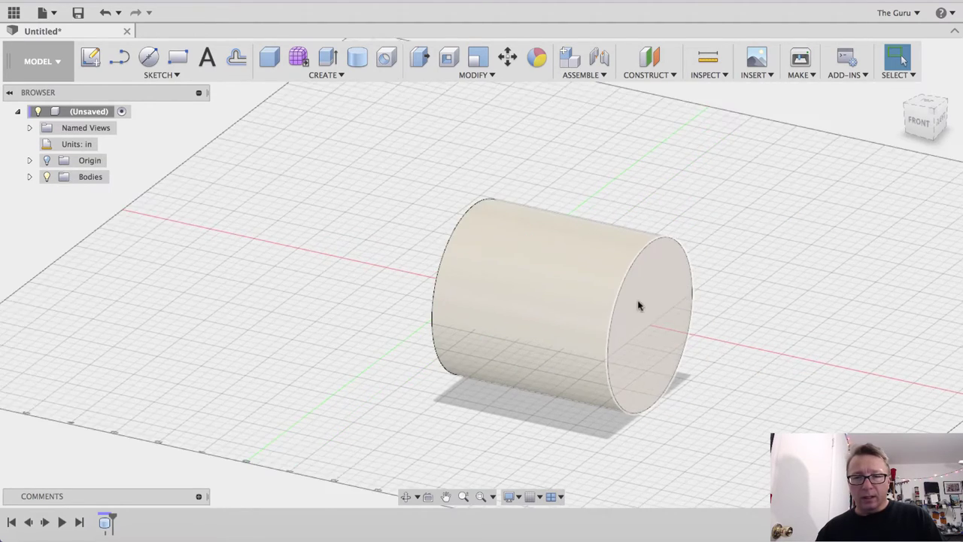
scroll(584, 331, down, 3)
scroll(566, 404, up, 2)
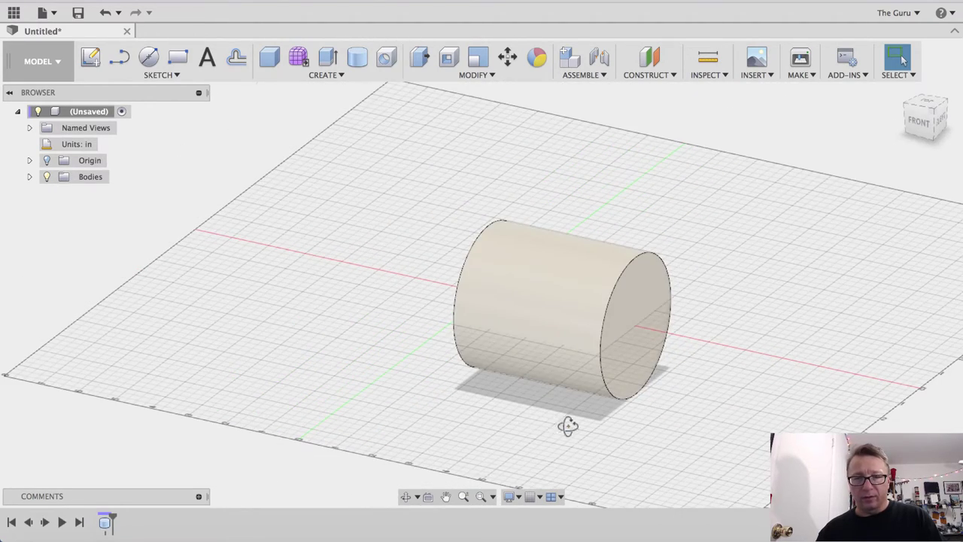
shift+middle_drag(568, 425, 593, 435)
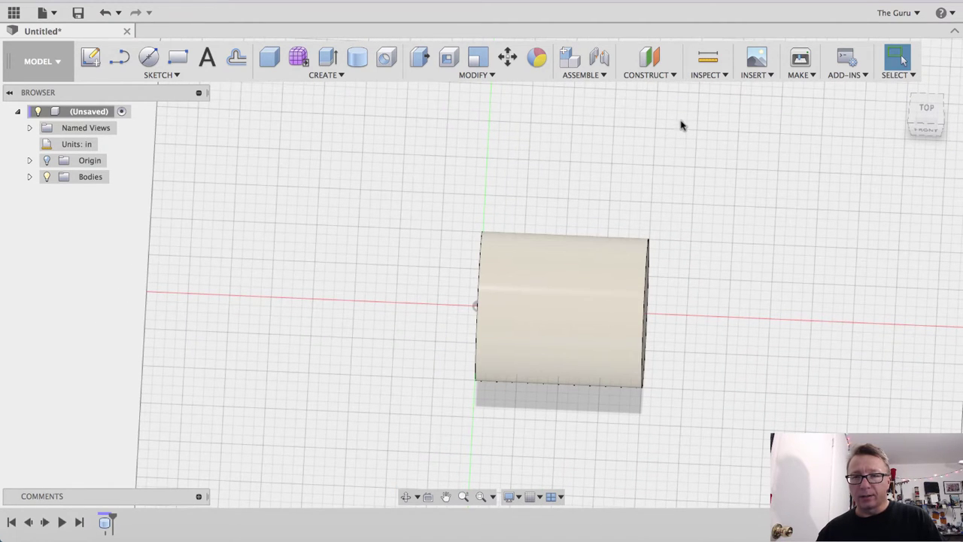
Add an offset plane 2.50 in from the origin plane, then view the model from TOP
click(666, 72)
click(646, 93)
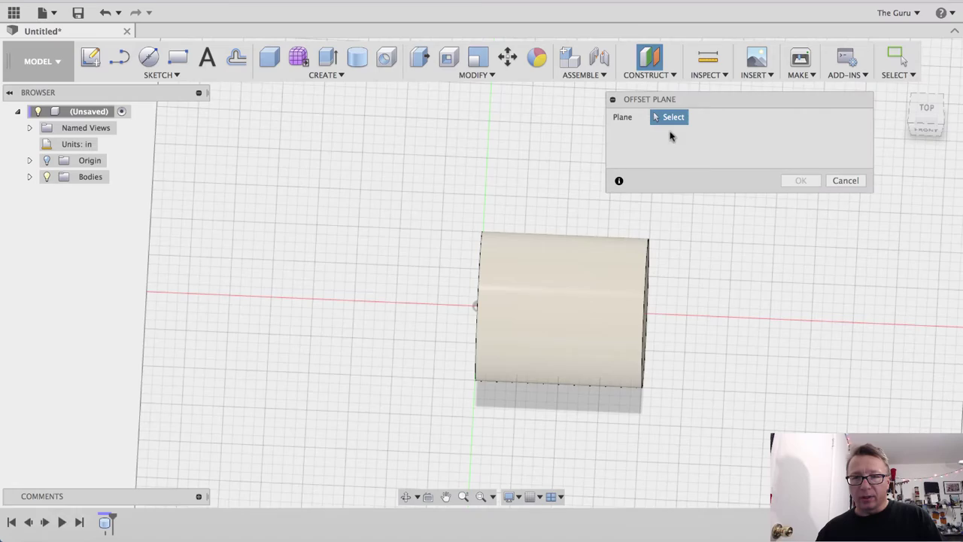
mouse_move(390, 359)
shift+middle_down()
mouse_move(417, 327)
mouse_move(399, 343)
shift+middle_up()
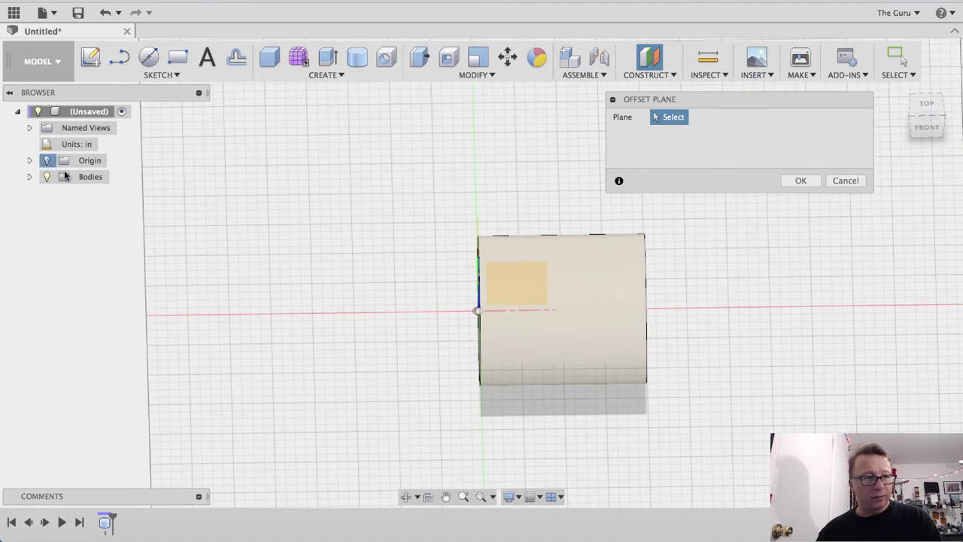
shift+middle_drag(510, 340, 672, 314)
click(621, 300)
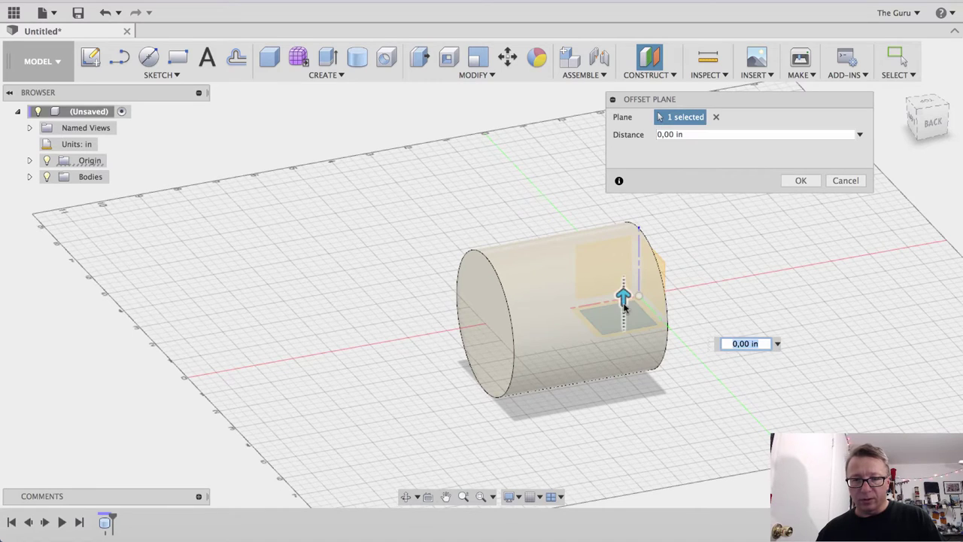
drag(624, 295, 636, 208)
shift+middle_drag(669, 295, 835, 299)
click(801, 181)
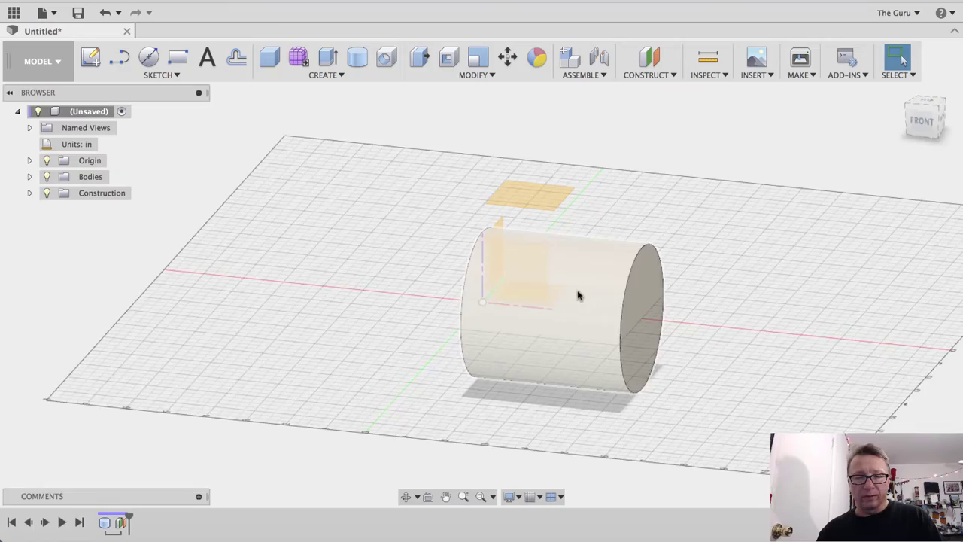
scroll(557, 226, up, 2)
shift+middle_drag(544, 216, 565, 298)
key(Escape)
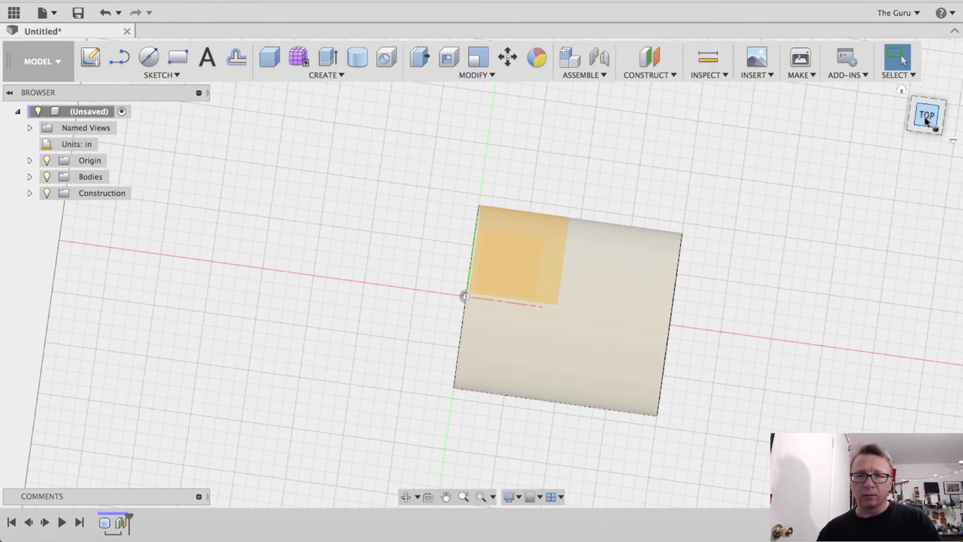
click(927, 119)
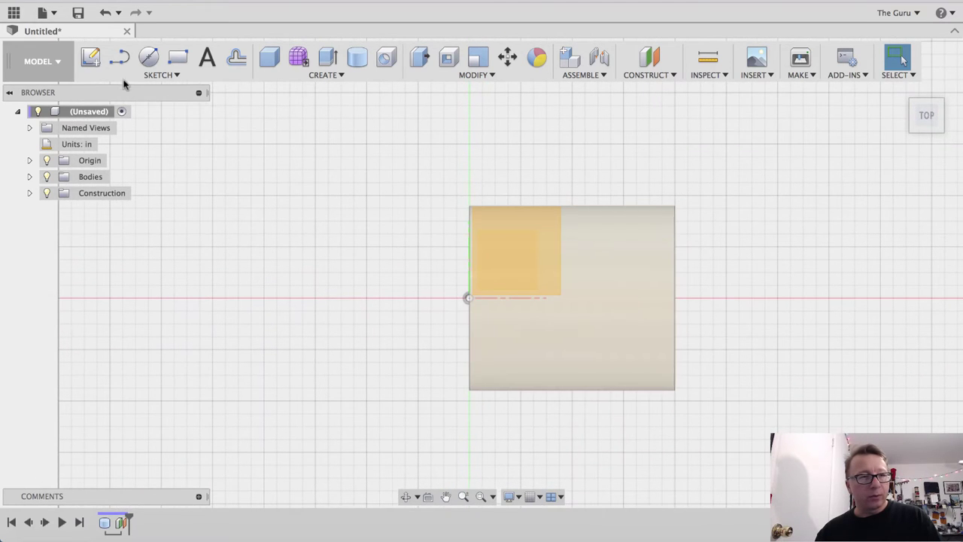
On the offset plane, sketch the bold text 'Fusion' with 0.5 in height
click(98, 64)
click(527, 265)
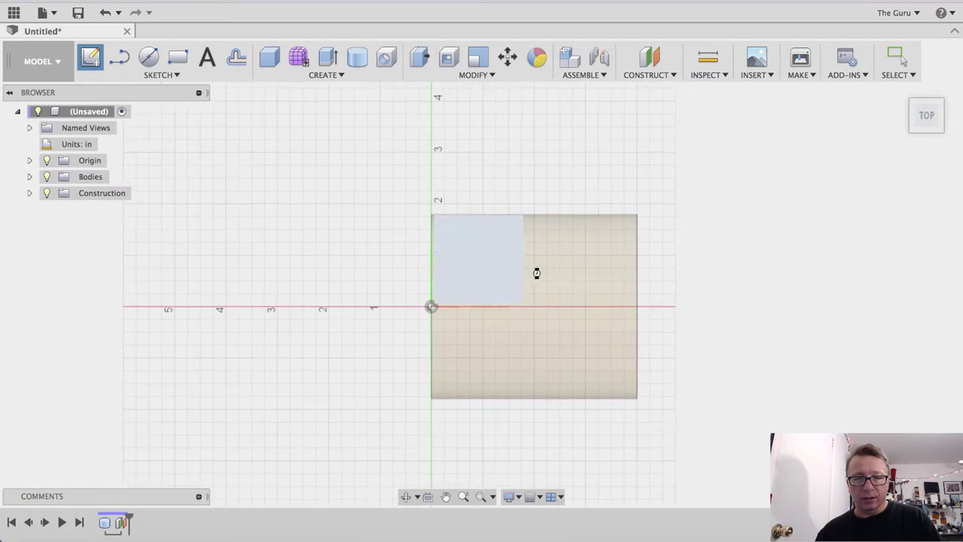
click(206, 58)
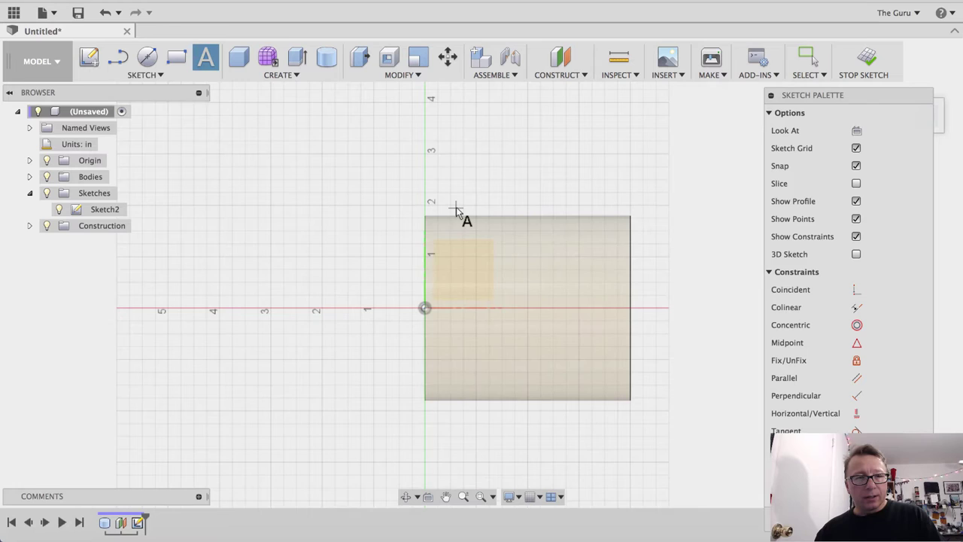
click(451, 270)
text(F)
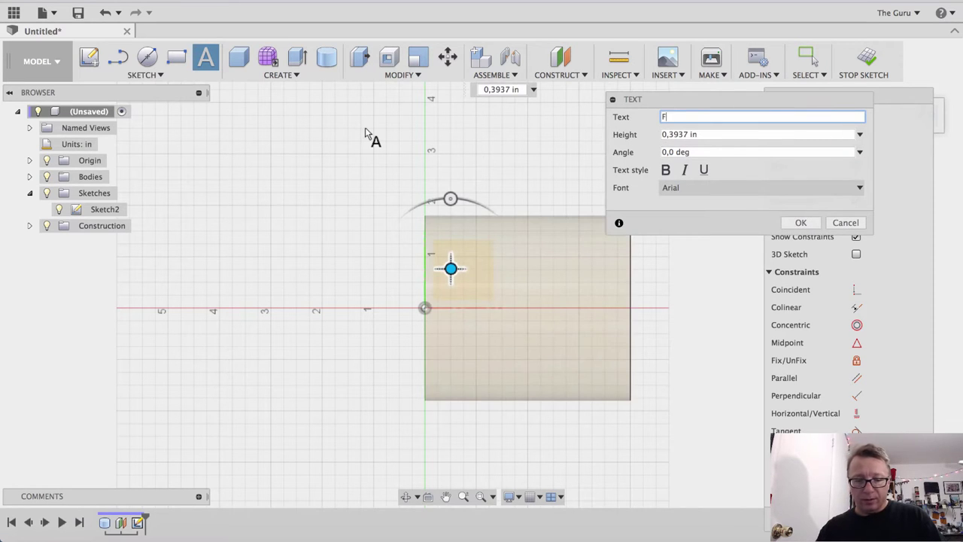
text(usion)
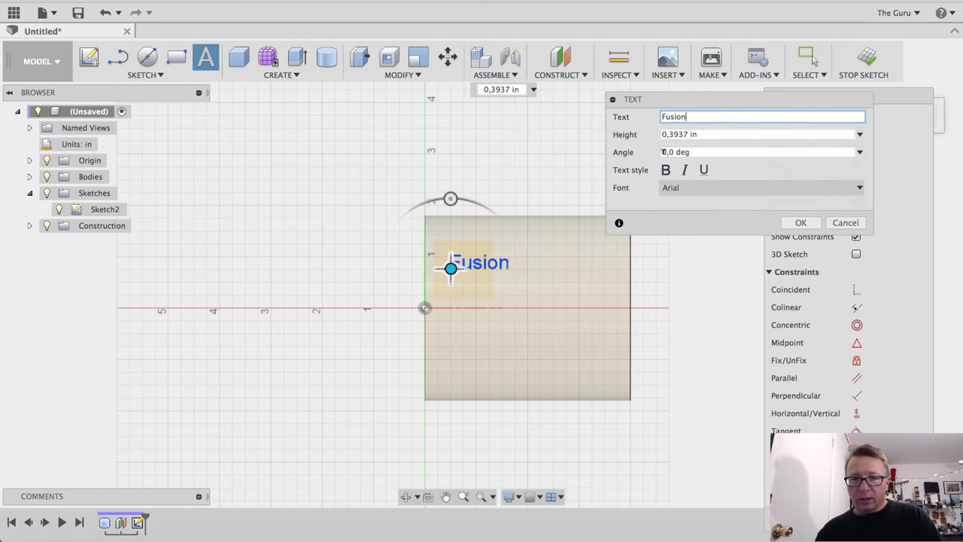
click(666, 170)
click(696, 134)
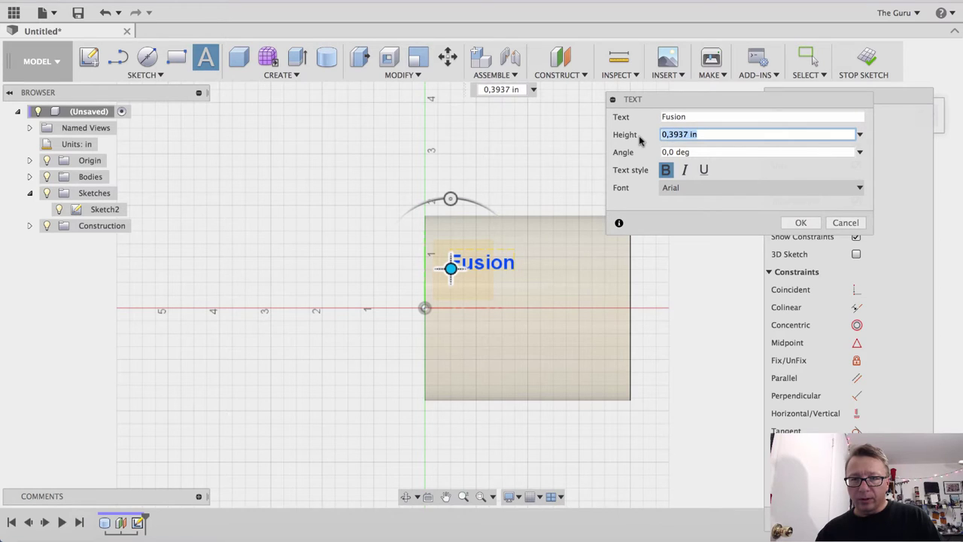
text(0,5)
key(Return)
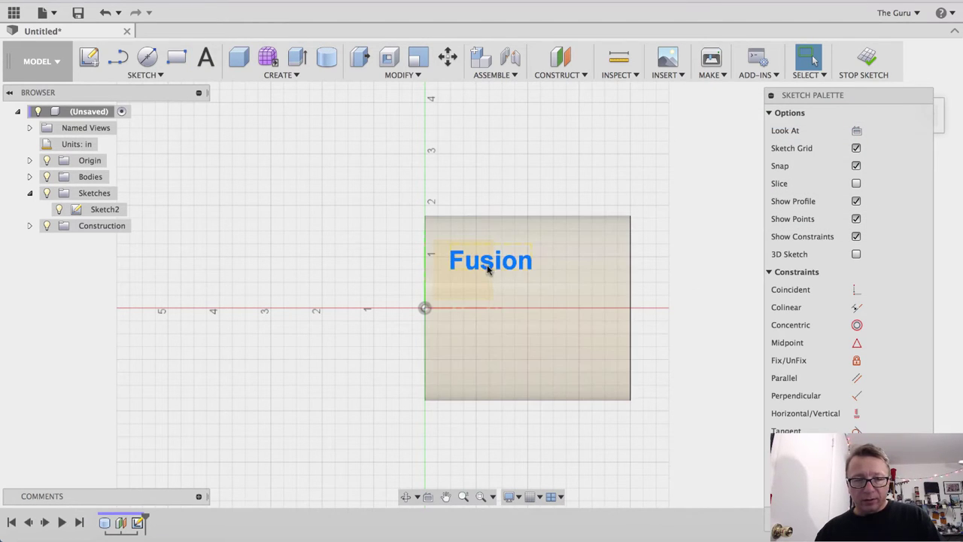
Move the 'Fusion' text down onto the cylinder's centre line
right_click(466, 264)
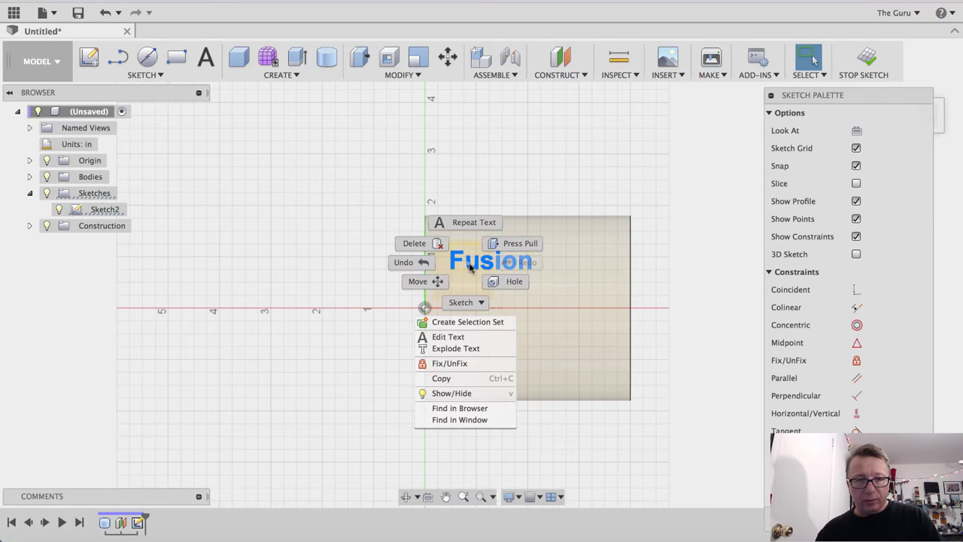
click(435, 281)
drag(504, 218, 511, 260)
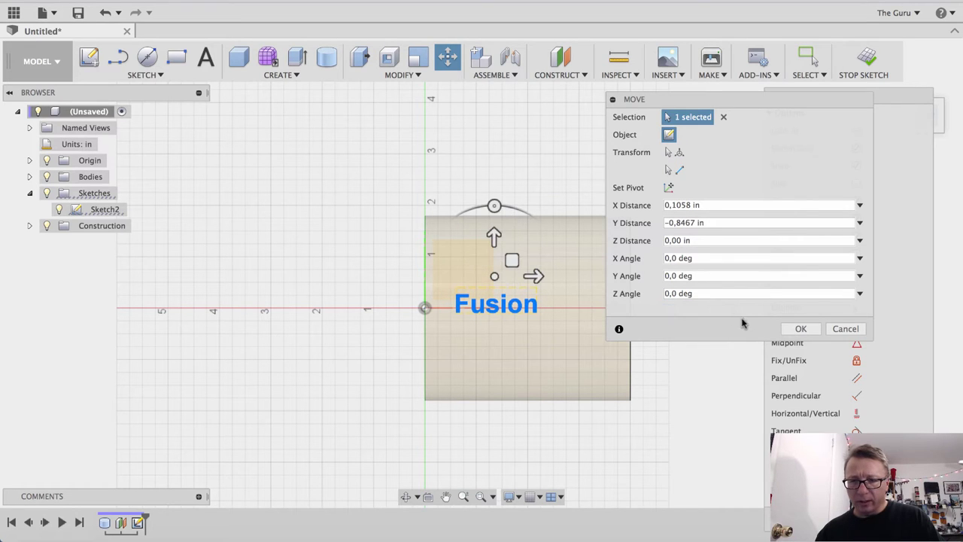
click(801, 329)
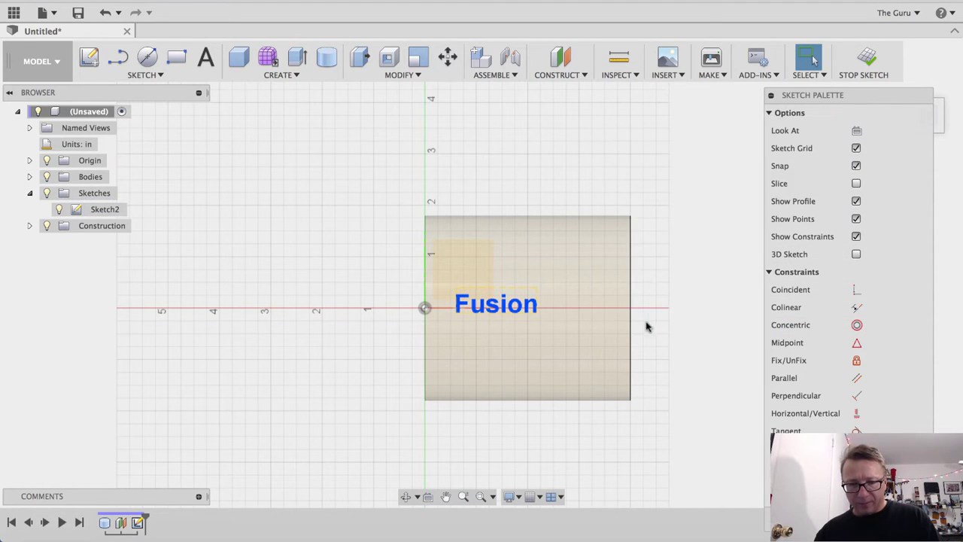
scroll(532, 303, down, 3)
Select the 'Fusion' sketch text and reopen its right-click menu after cancelling a stray Press Pull
scroll(526, 315, up, 5)
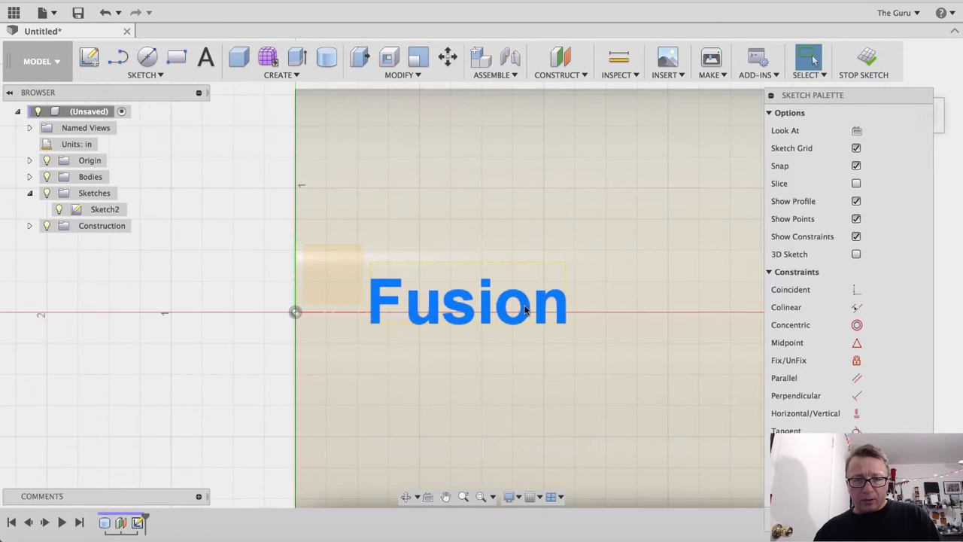
mouse_move(520, 306)
middle_down()
mouse_move(527, 269)
mouse_move(503, 280)
mouse_move(490, 258)
mouse_move(505, 267)
mouse_move(504, 312)
middle_up()
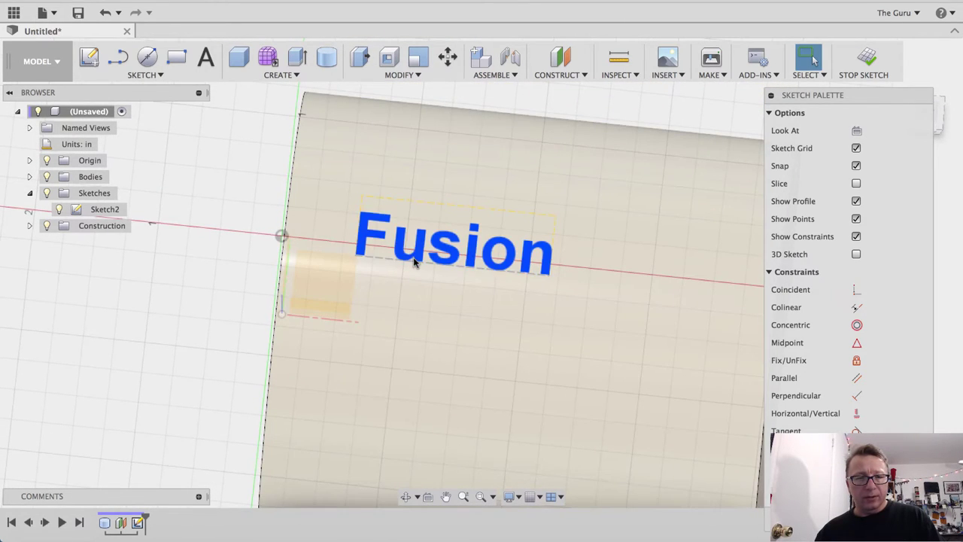
click(406, 262)
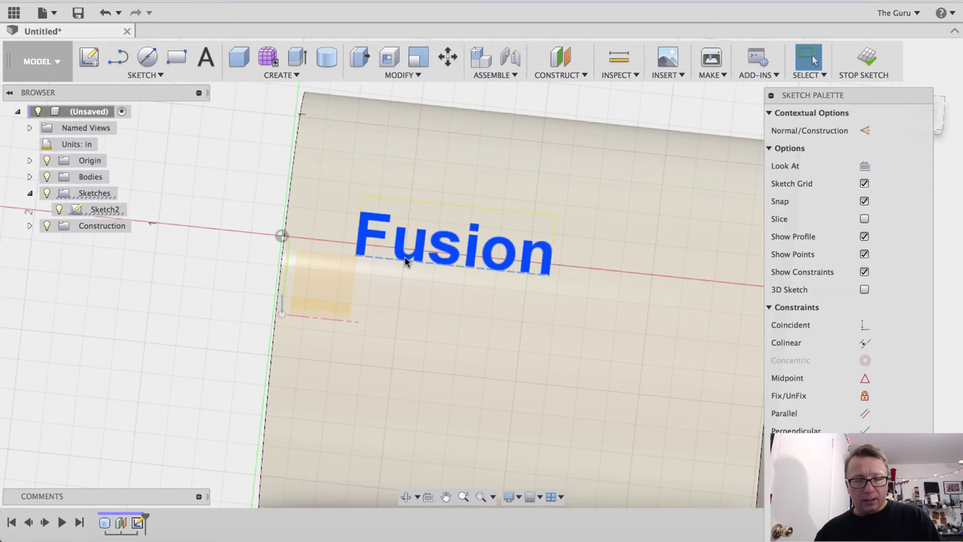
right_click(406, 262)
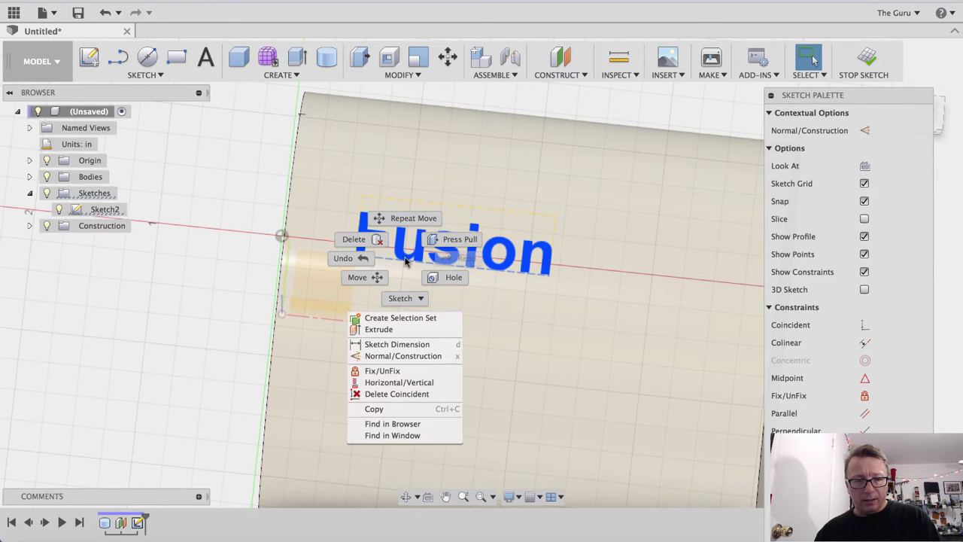
click(443, 240)
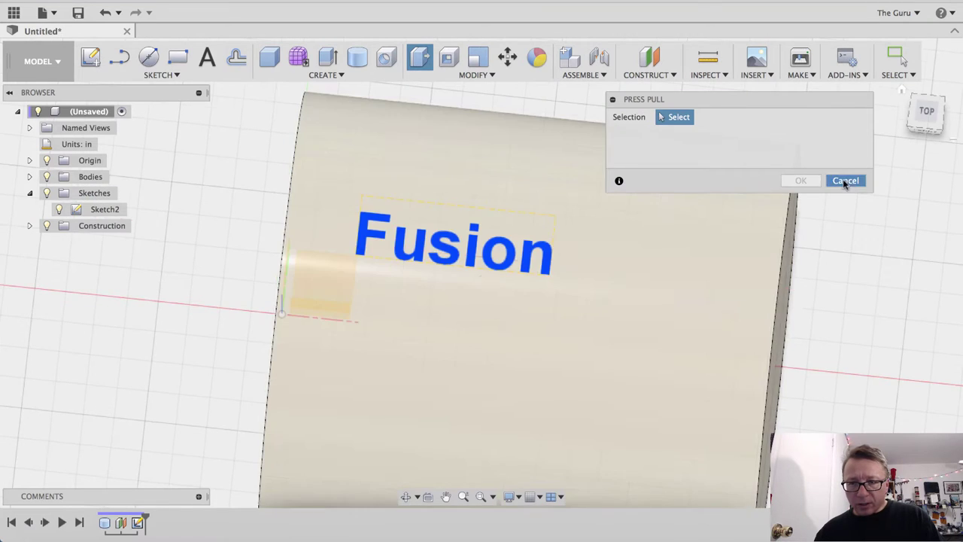
click(845, 182)
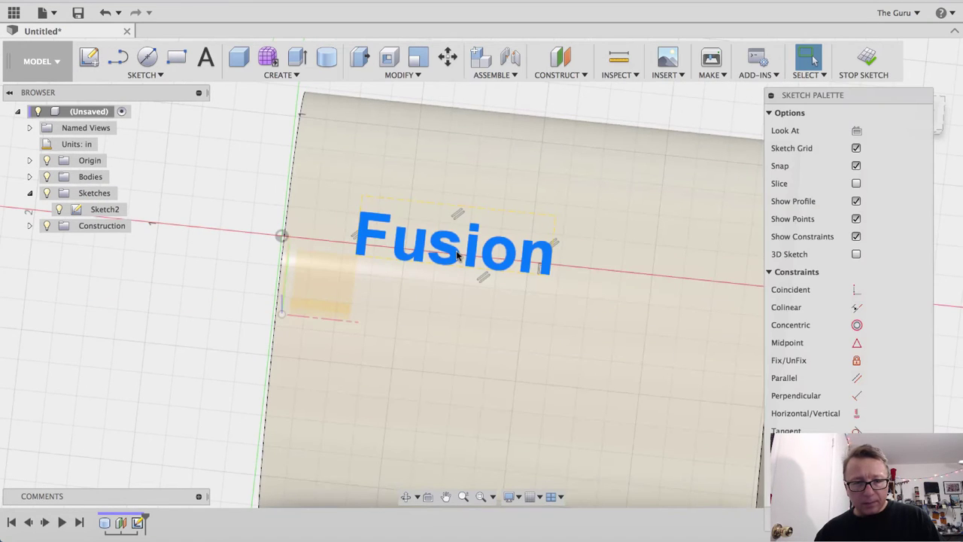
right_click(458, 256)
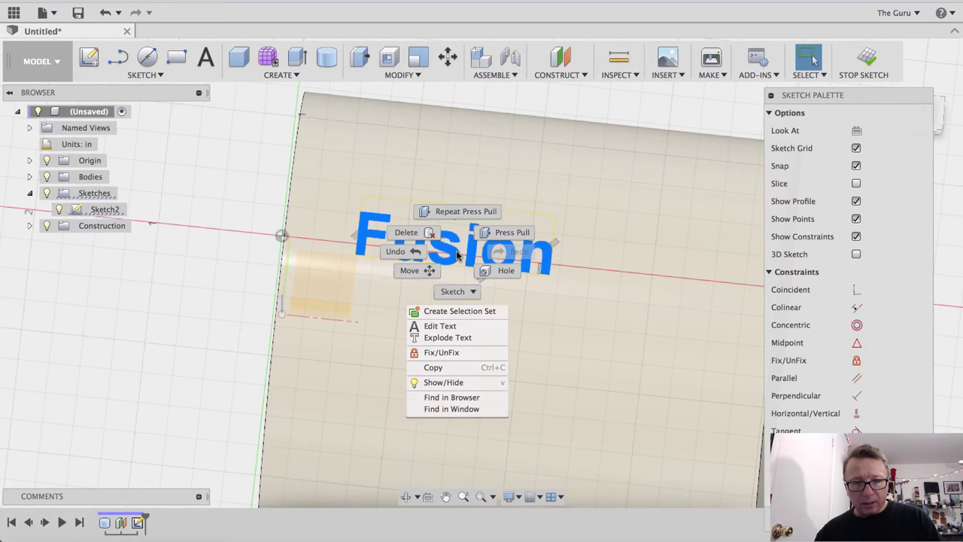
Explode the 'Fusion' text into letter outlines and inspect the F profile
click(462, 338)
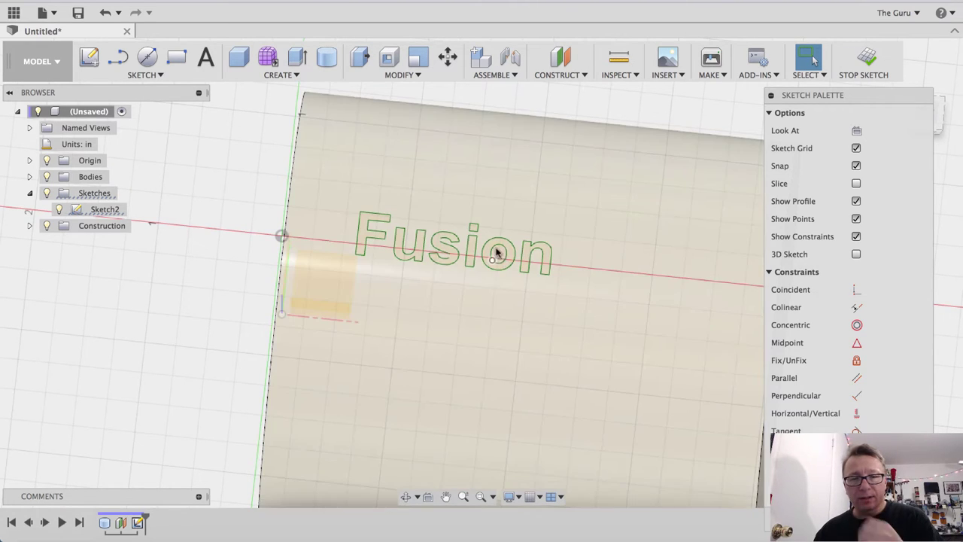
scroll(499, 248, up, 3)
scroll(497, 250, up, 1)
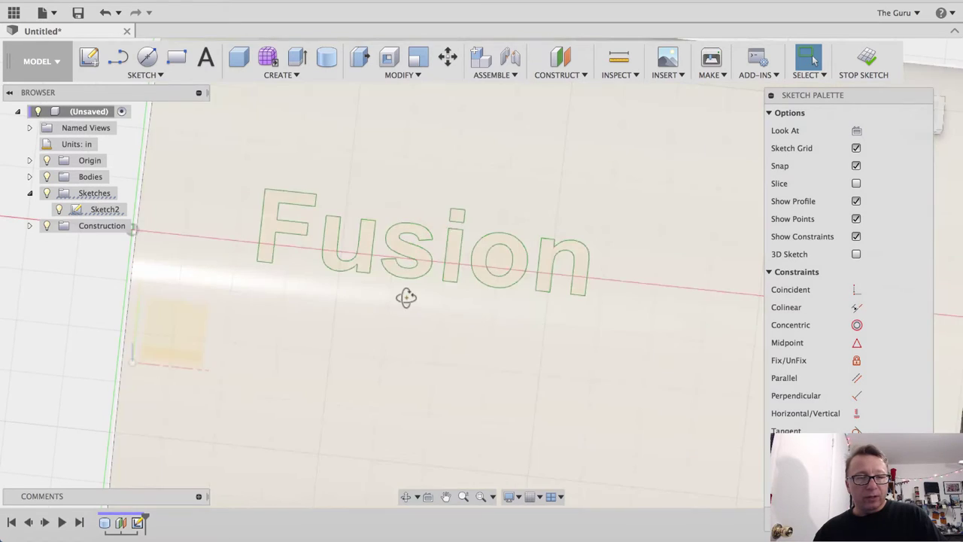
mouse_move(407, 297)
shift+middle_down()
mouse_move(415, 213)
mouse_move(414, 324)
shift+middle_up()
scroll(300, 204, down, 3)
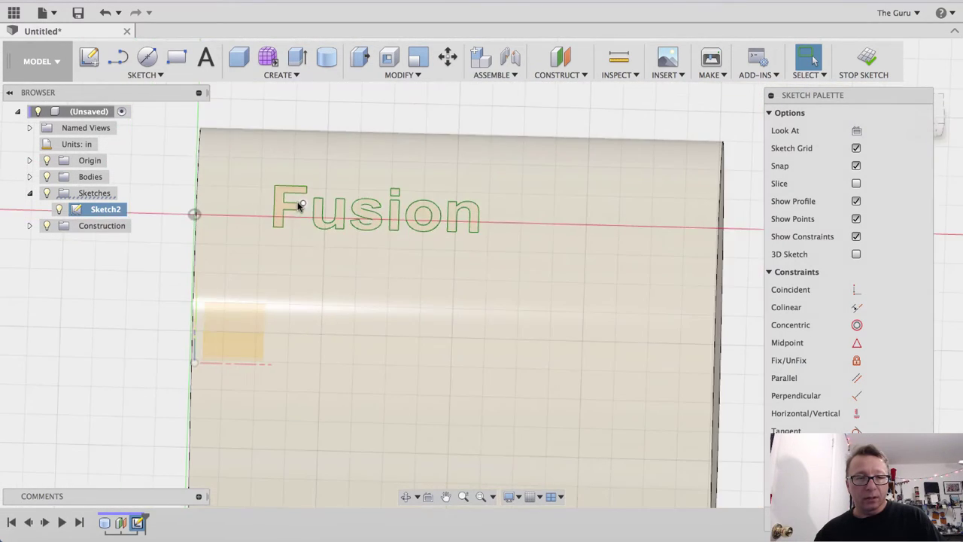
scroll(300, 204, up, 3)
click(302, 224)
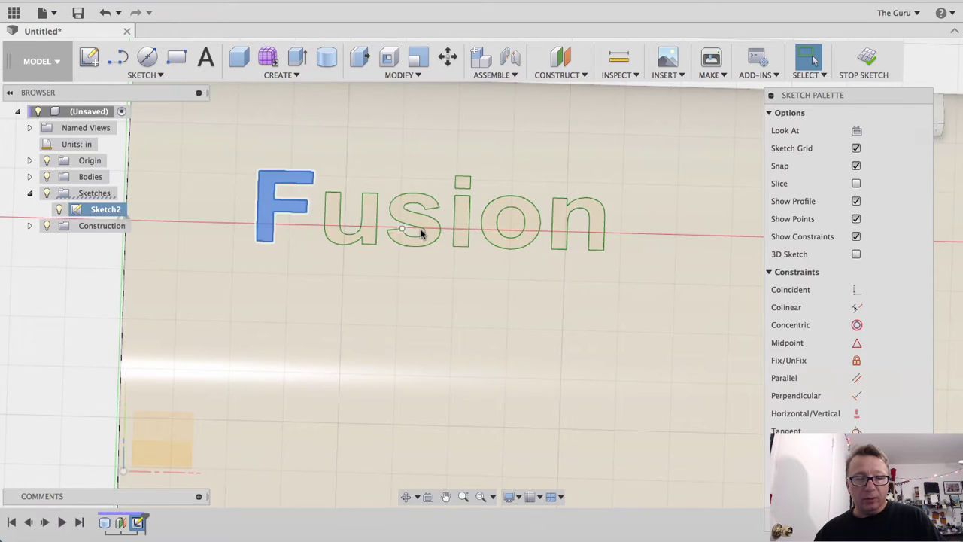
scroll(495, 278, down, 5)
mouse_move(495, 280)
shift+middle_down()
mouse_move(514, 269)
mouse_move(511, 243)
mouse_move(516, 253)
mouse_move(457, 282)
mouse_move(461, 328)
mouse_move(447, 318)
shift+middle_up()
click(477, 249)
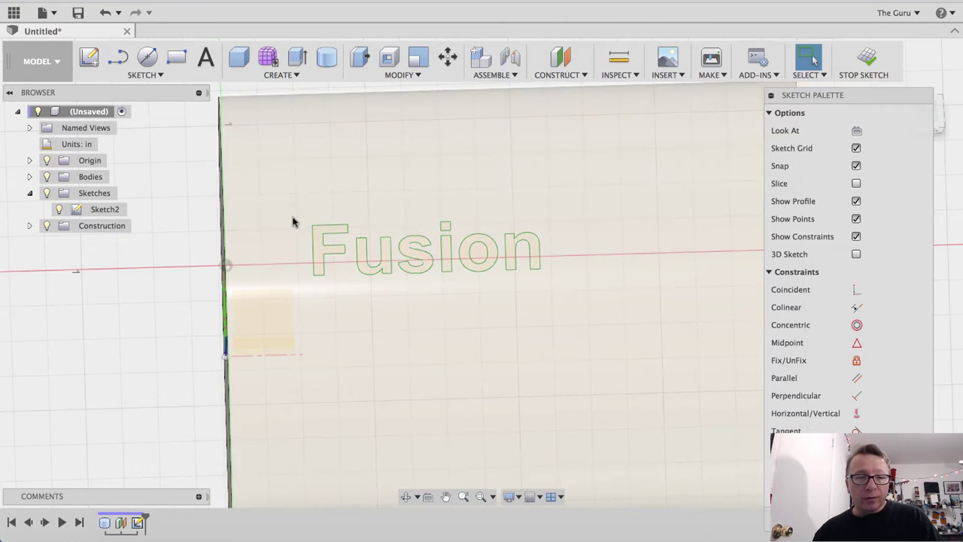
Window-select all curves of the F and fix them in place
drag(298, 213, 351, 285)
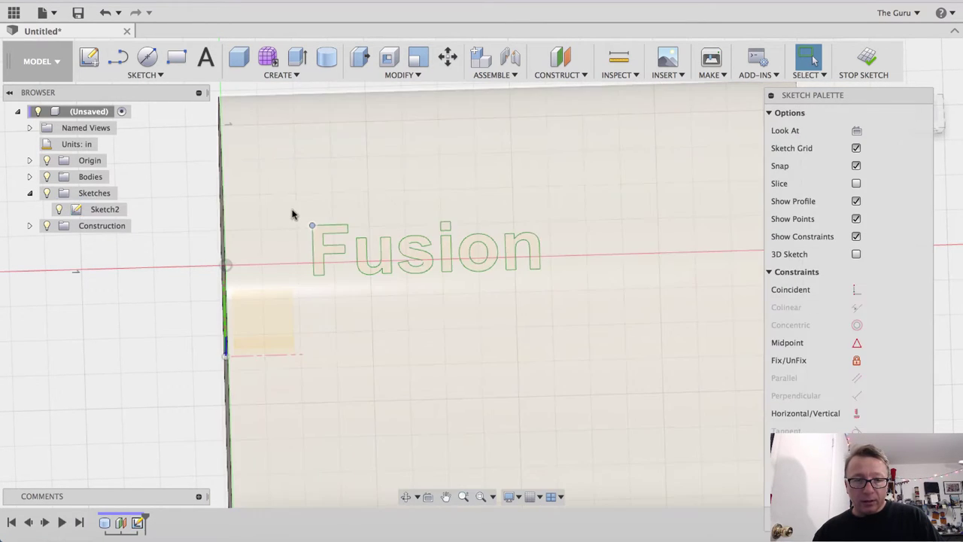
drag(293, 211, 351, 296)
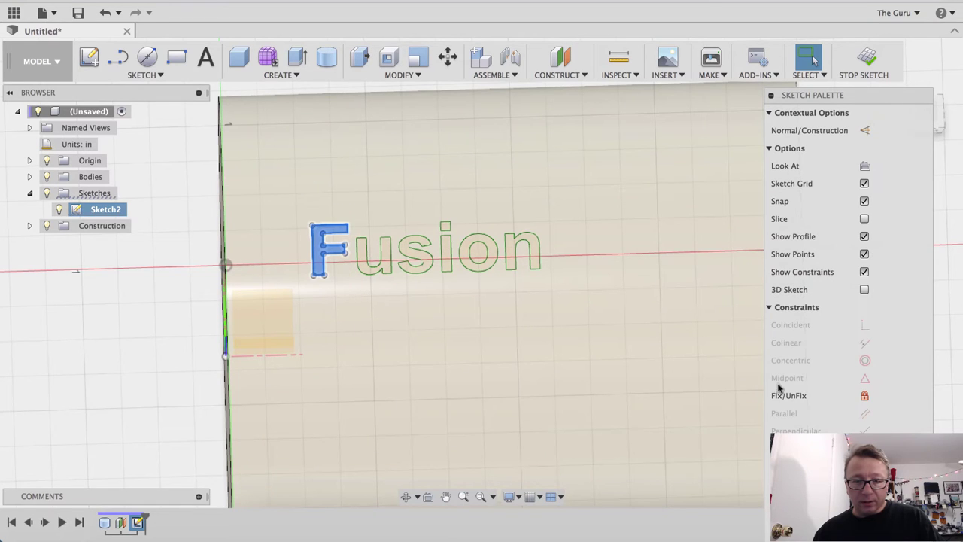
click(865, 399)
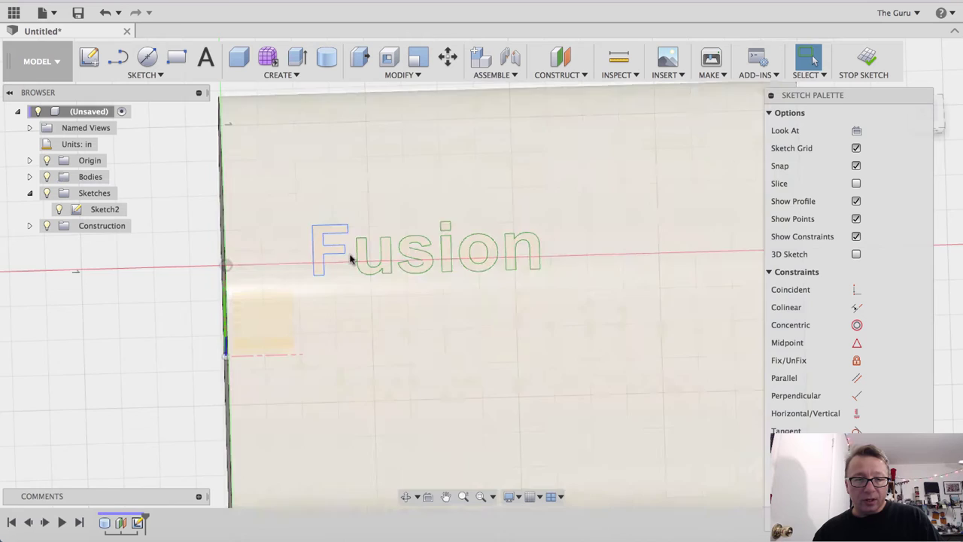
scroll(350, 254, down, 3)
scroll(383, 251, up, 5)
scroll(353, 237, up, 4)
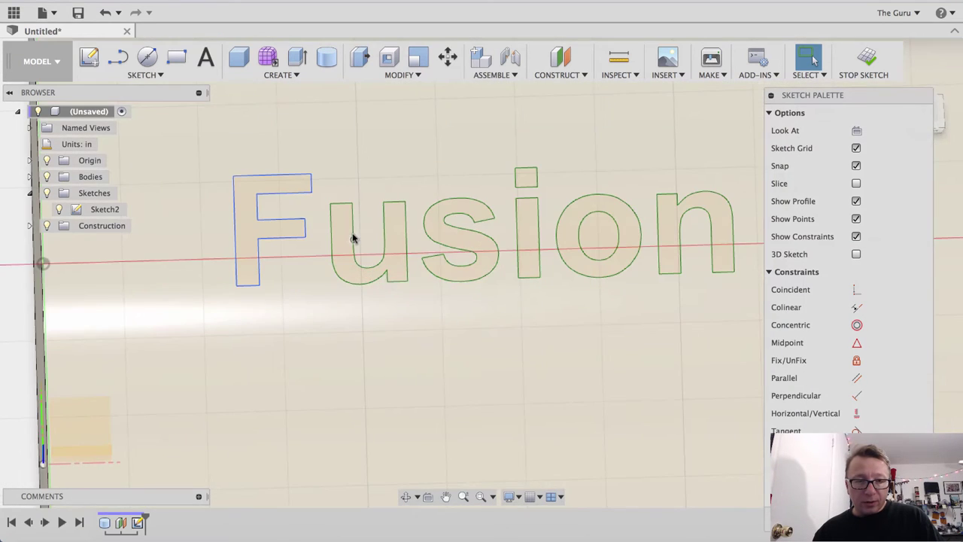
Test the fixed F by dragging a corner and moving it 0.70 in, then cancel the move
mouse_move(312, 233)
shift+middle_down()
mouse_move(303, 214)
mouse_move(301, 279)
shift+middle_up()
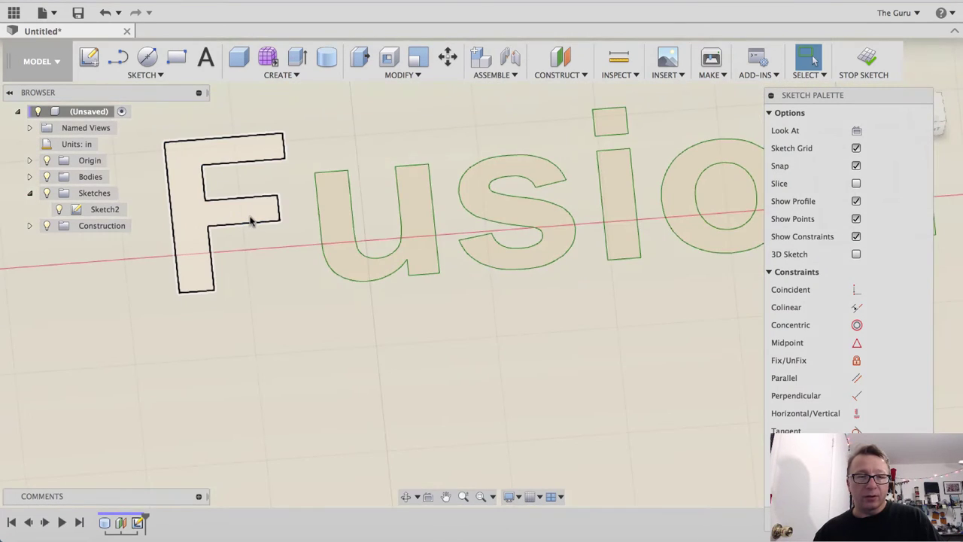
click(277, 226)
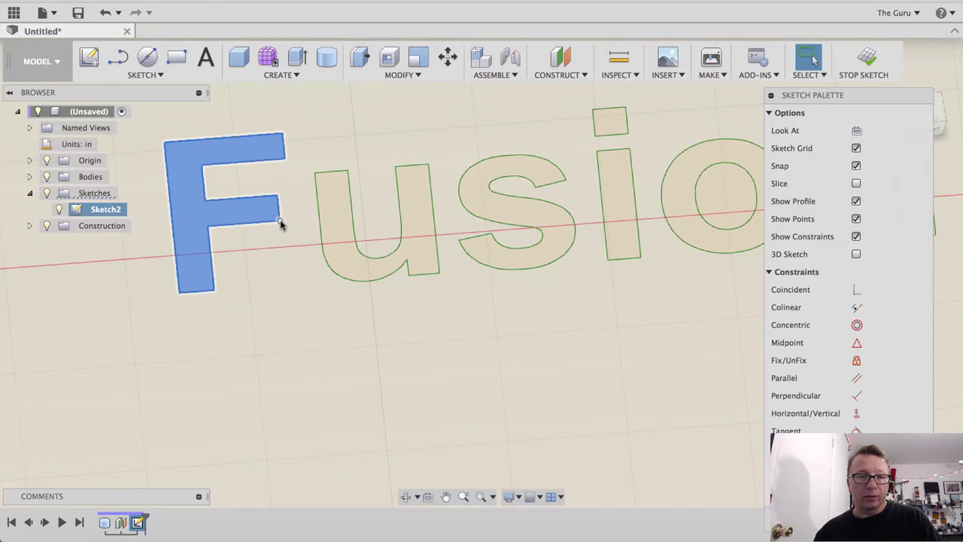
drag(280, 224, 305, 262)
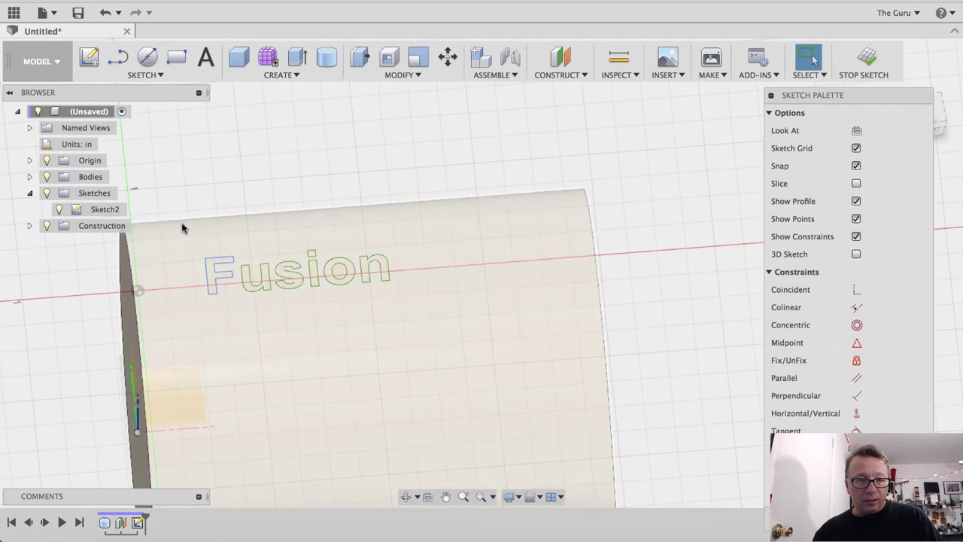
drag(184, 228, 240, 310)
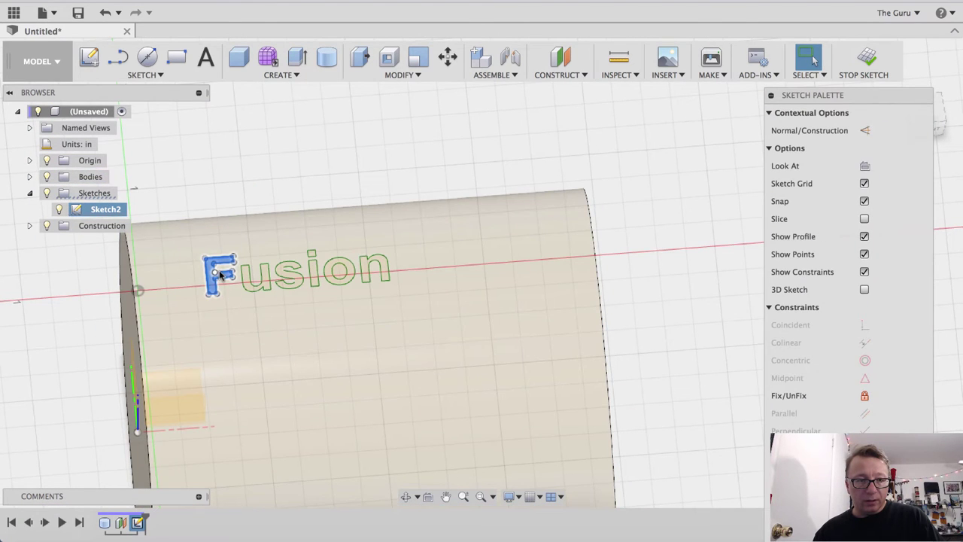
right_click(220, 276)
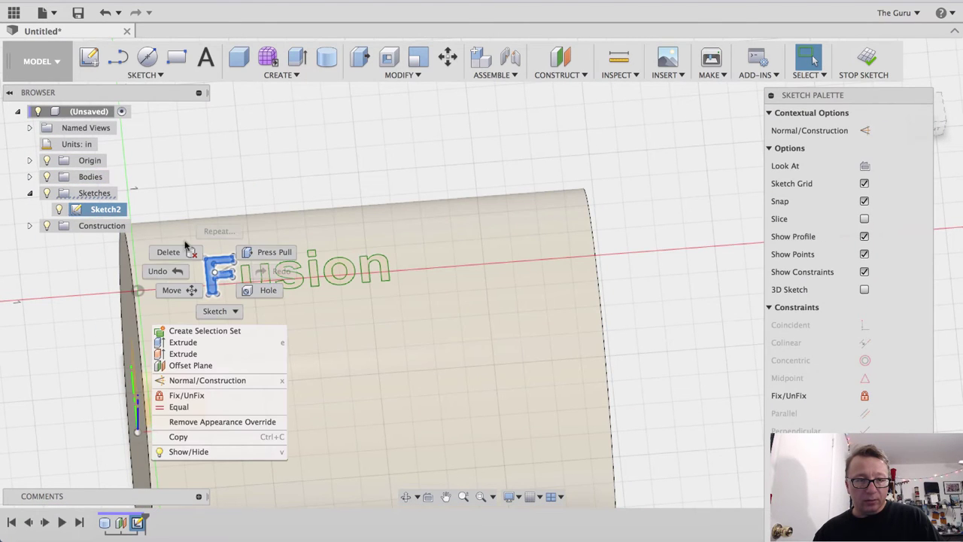
click(187, 296)
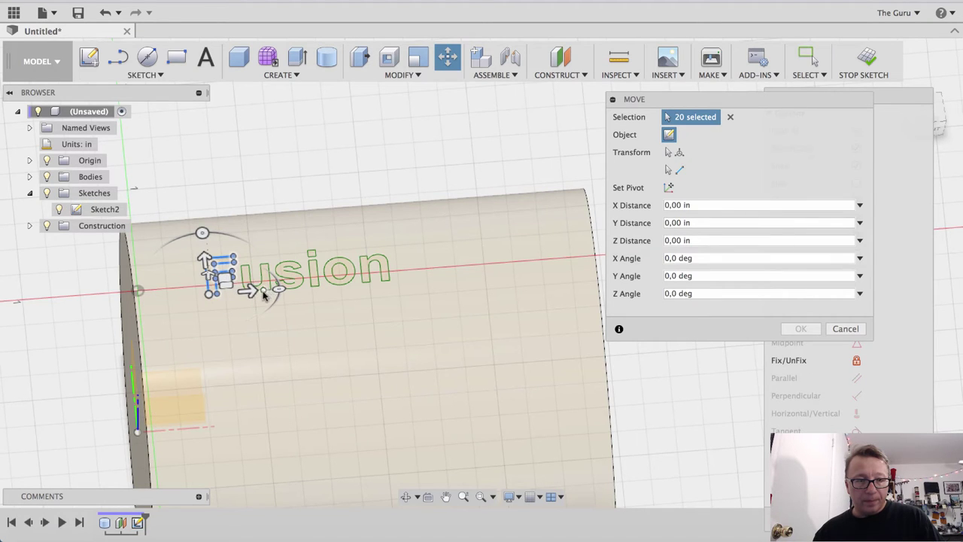
drag(205, 256, 197, 188)
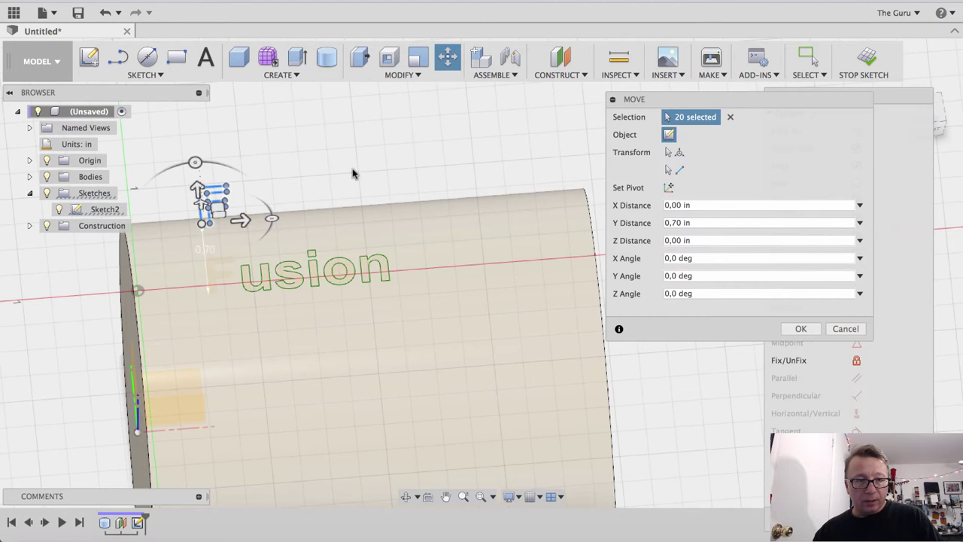
click(850, 332)
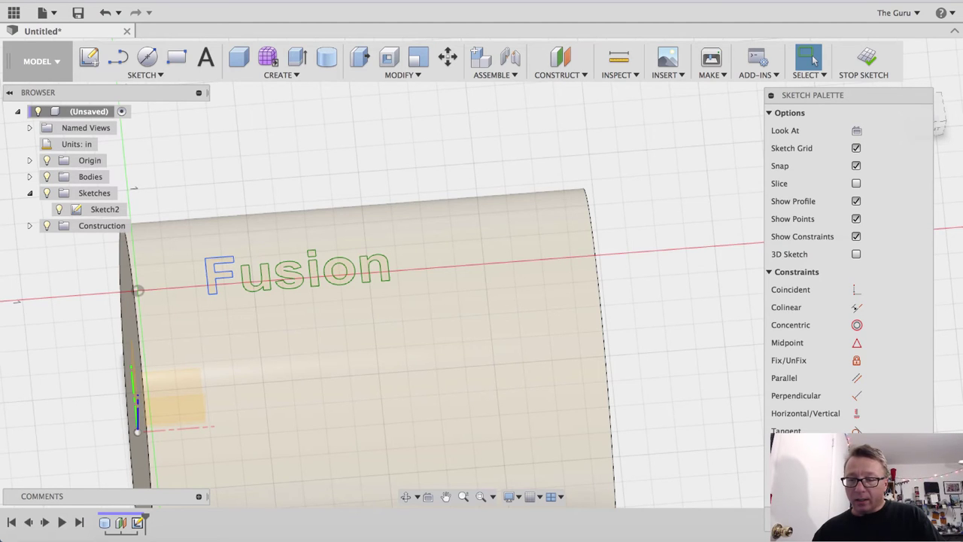
Finish the sketch and snap the view to TOP
click(864, 61)
scroll(734, 264, up, 3)
scroll(728, 263, down, 4)
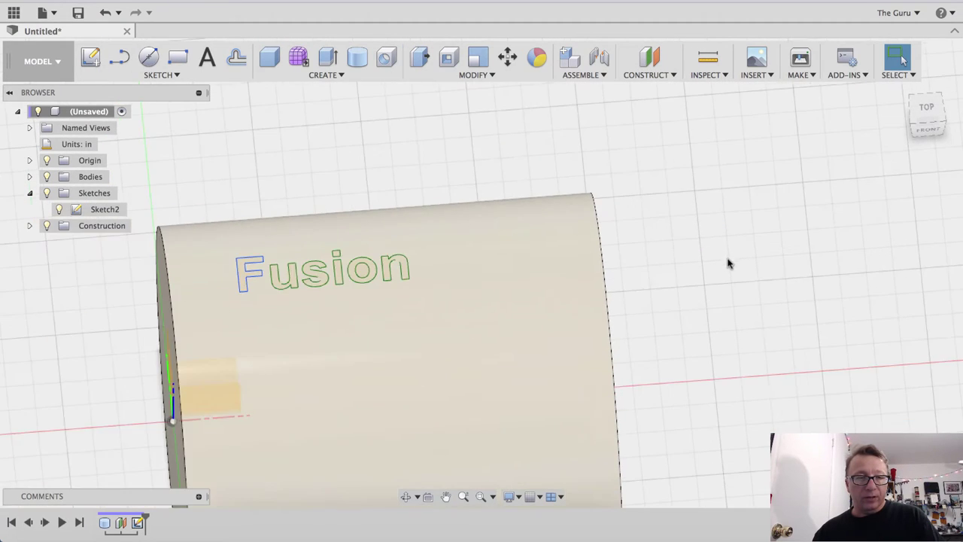
scroll(741, 277, down, 2)
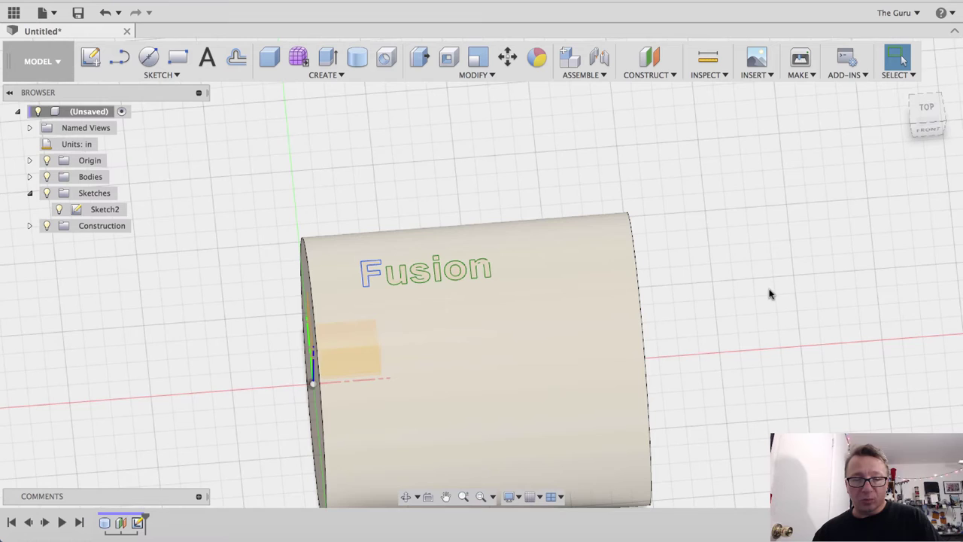
scroll(460, 247, up, 4)
shift+middle_drag(372, 237, 795, 179)
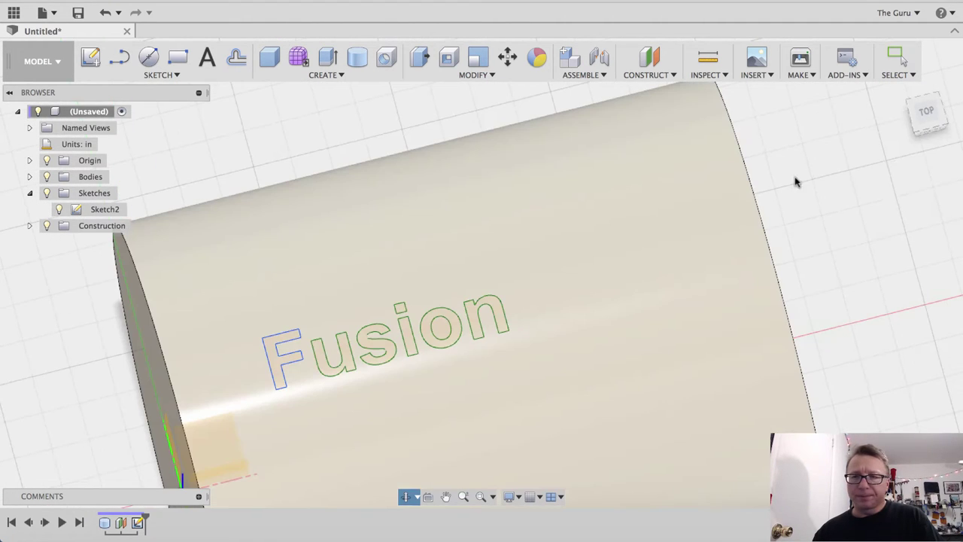
click(914, 120)
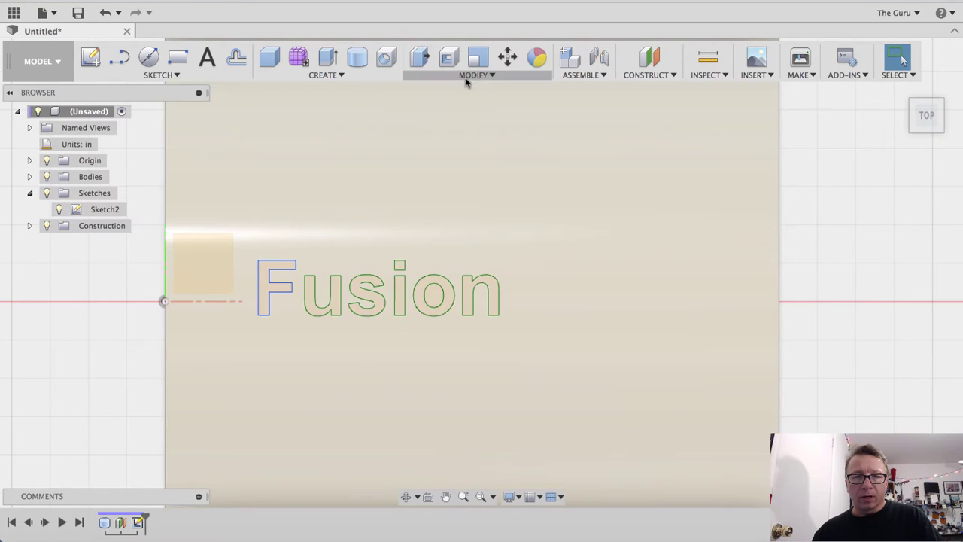
Split the cylinder's curved face using the F outline as the splitting tool
click(473, 75)
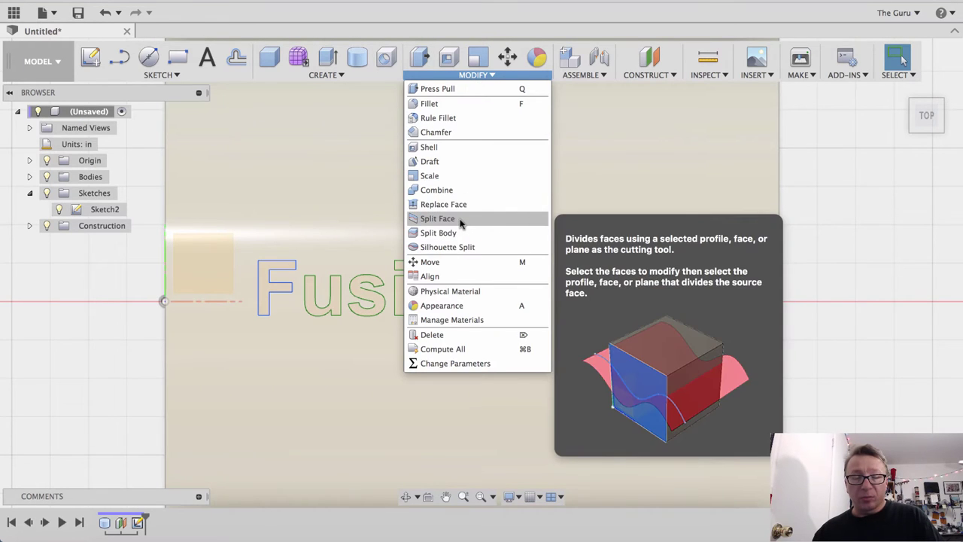
click(461, 218)
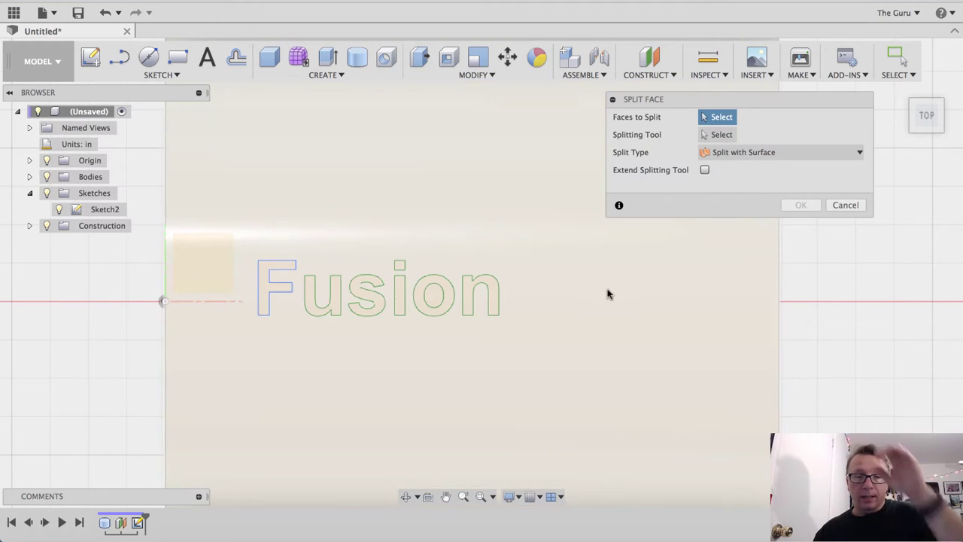
click(603, 342)
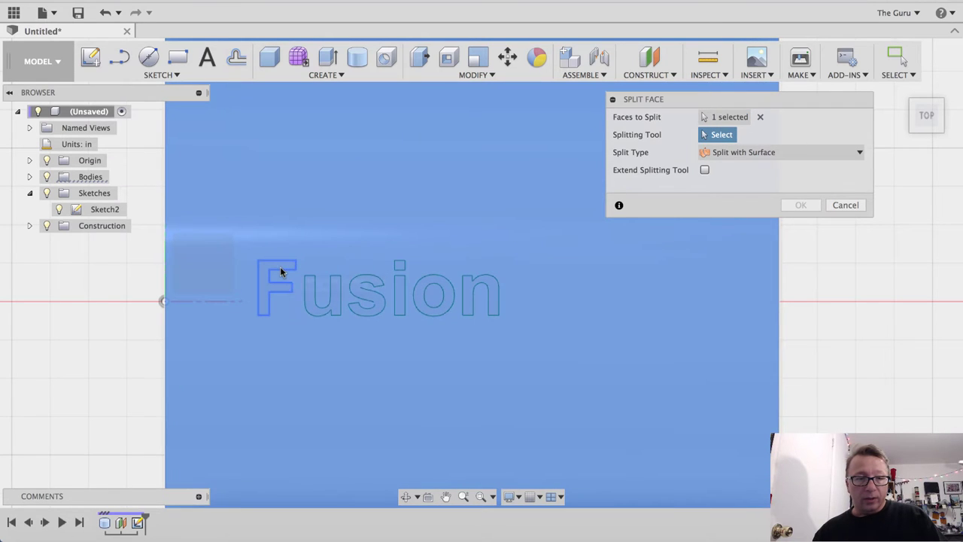
click(282, 267)
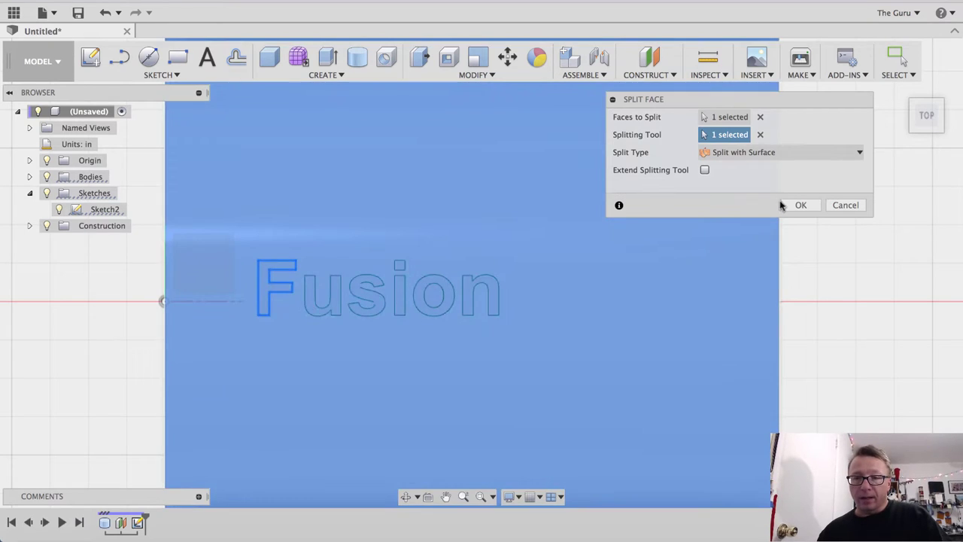
click(791, 204)
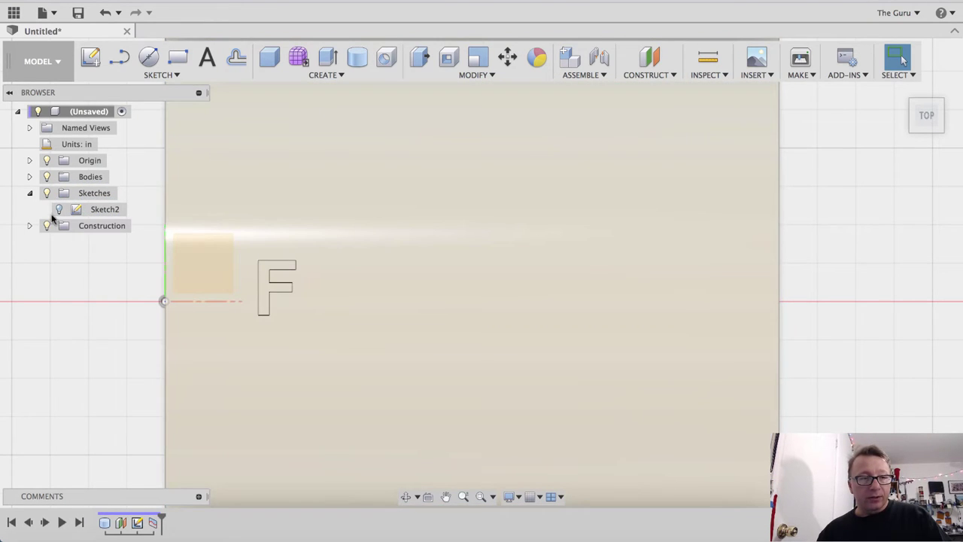
Show the 'Fusion' sketch again and rotate the TOP view so the text reads horizontally
click(58, 210)
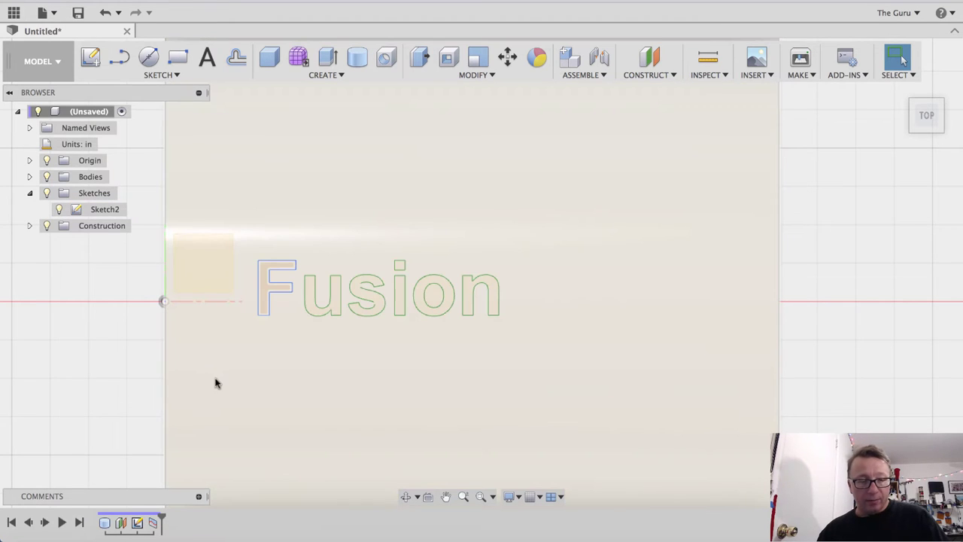
mouse_move(215, 384)
shift+middle_down()
mouse_move(204, 322)
mouse_move(254, 399)
mouse_move(378, 212)
shift+middle_up()
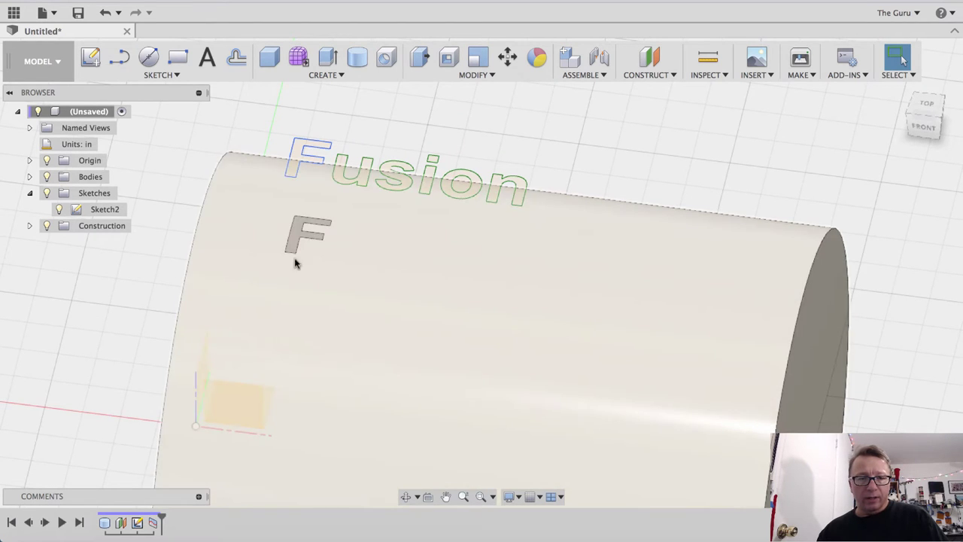
mouse_move(352, 323)
shift+middle_down()
mouse_move(391, 310)
mouse_move(414, 286)
mouse_move(469, 279)
mouse_move(469, 269)
mouse_move(424, 273)
mouse_move(177, 199)
shift+middle_up()
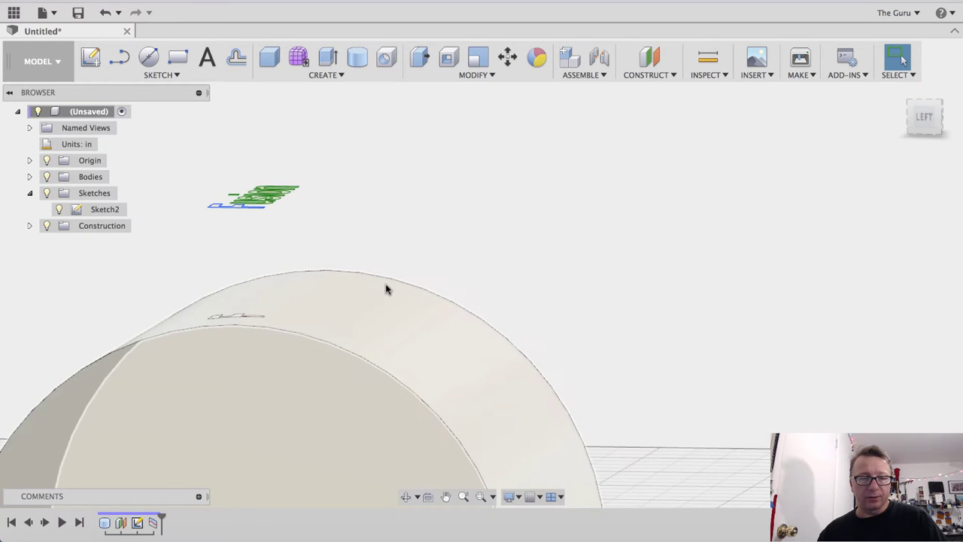
shift+middle_drag(387, 286, 265, 269)
mouse_move(410, 279)
shift+middle_down()
mouse_move(349, 278)
mouse_move(366, 263)
mouse_move(334, 294)
mouse_move(517, 169)
mouse_move(853, 144)
mouse_move(927, 115)
shift+middle_up()
click(919, 112)
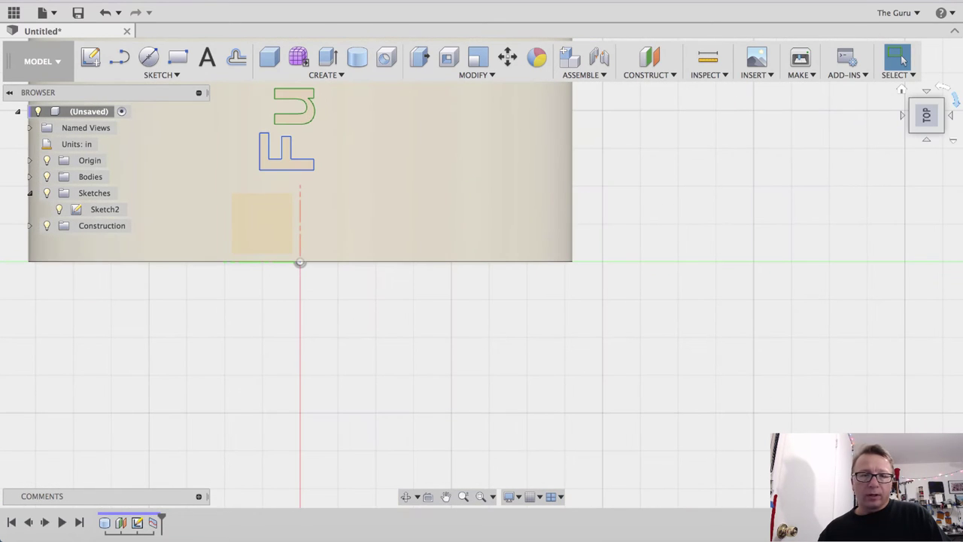
click(959, 106)
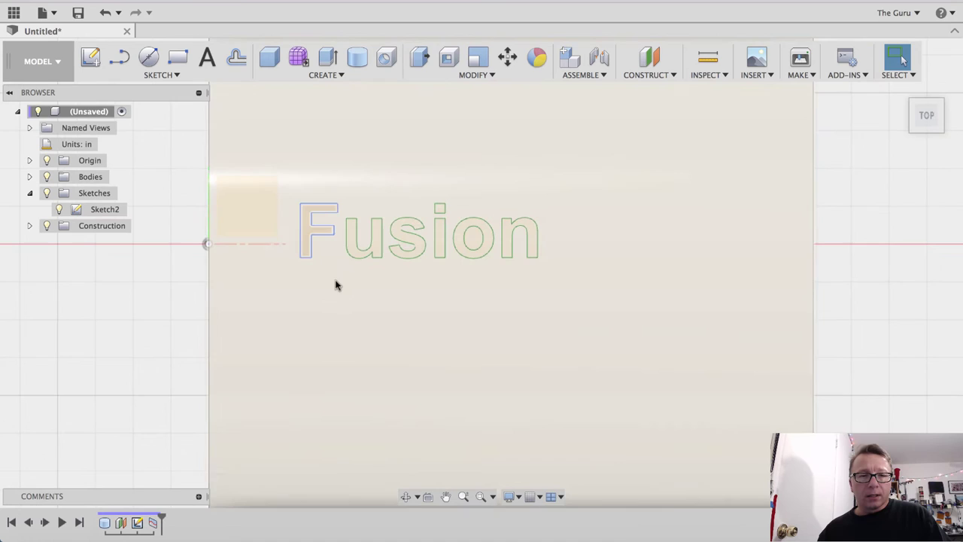
Repeat Split Face on the cylinder's curved face with the letter u as the splitting tool
shift+middle_drag(336, 284, 324, 239)
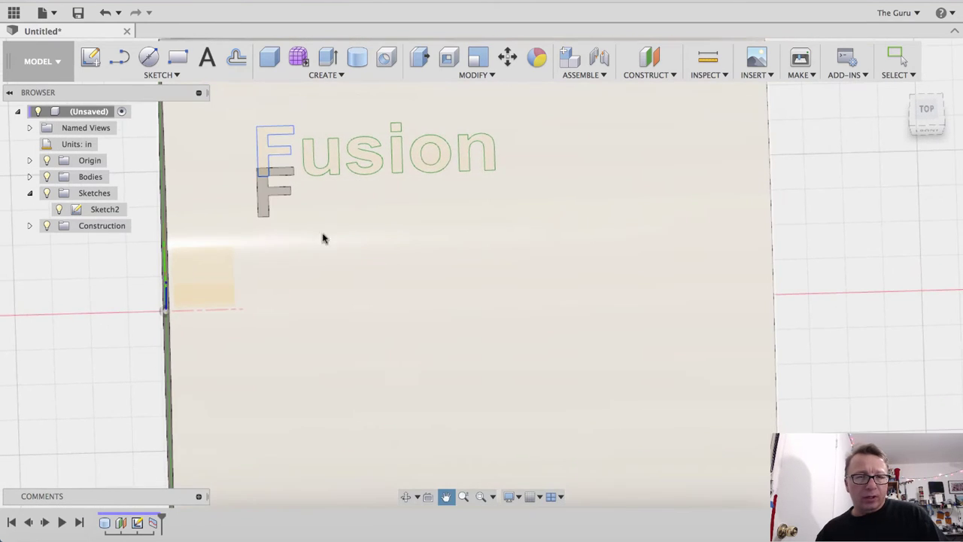
click(381, 259)
right_click(380, 258)
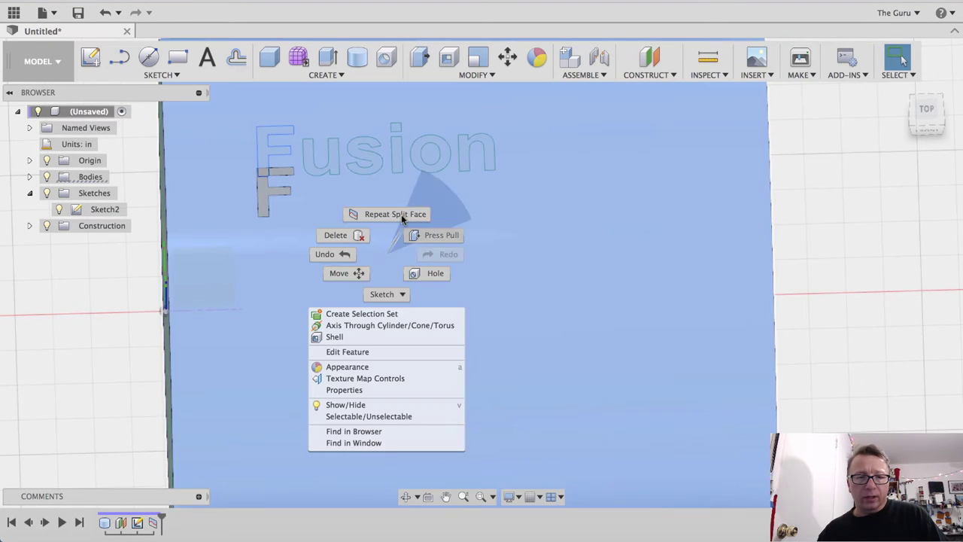
click(406, 225)
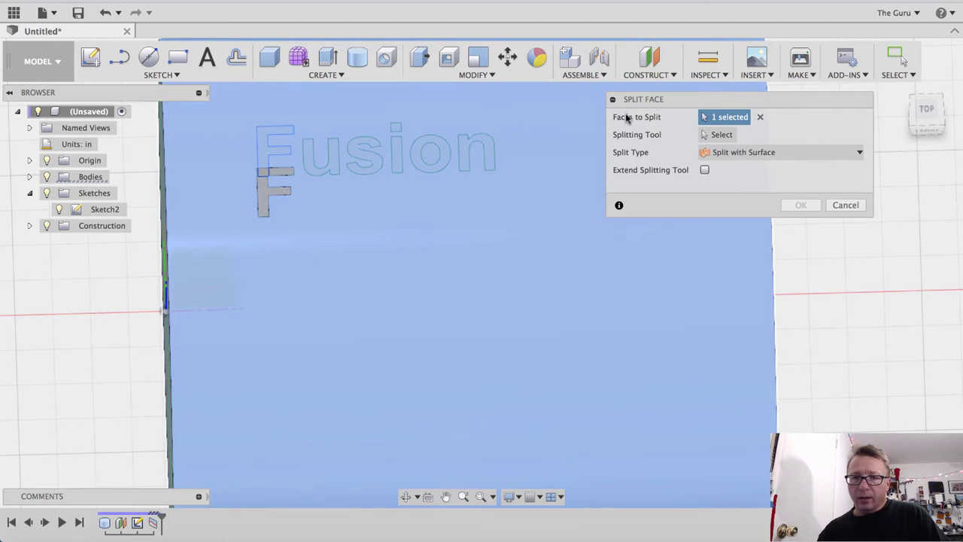
click(718, 136)
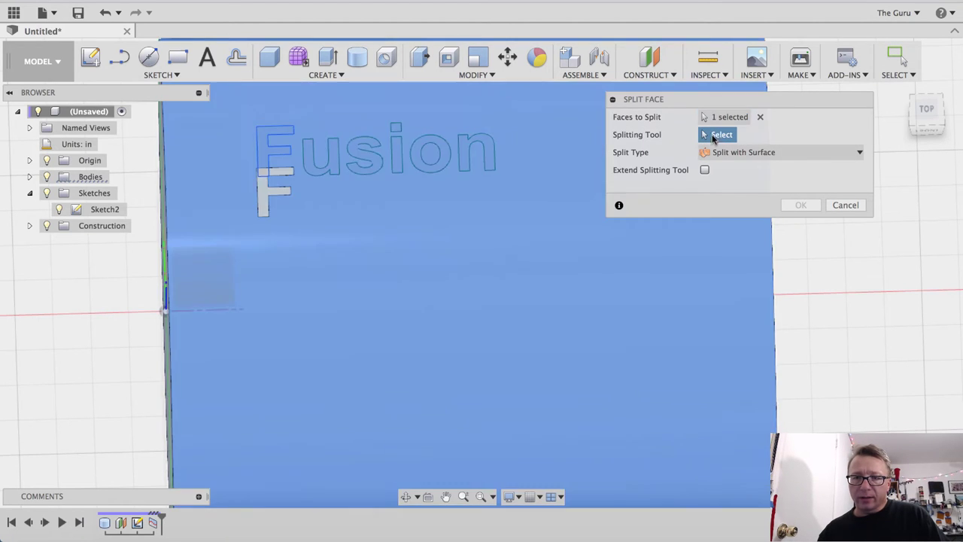
click(316, 171)
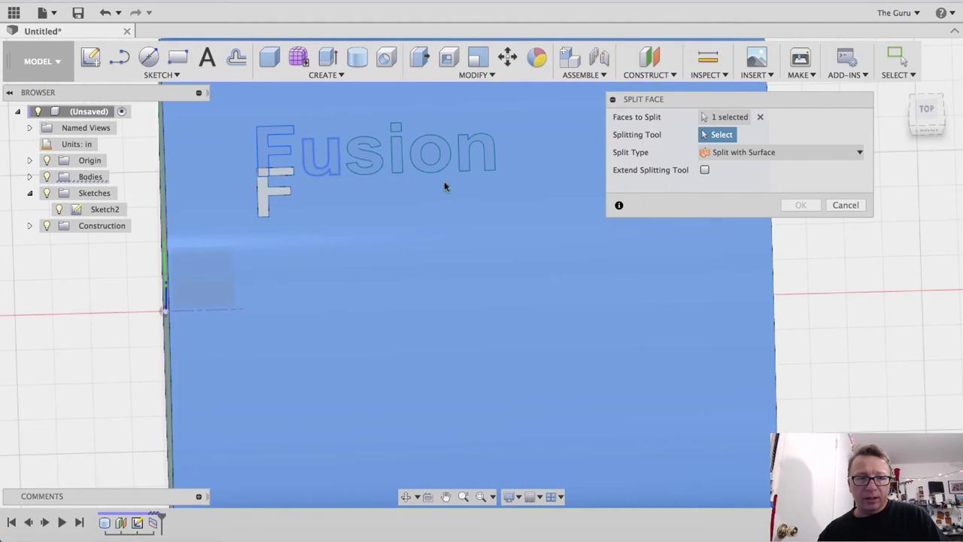
click(799, 204)
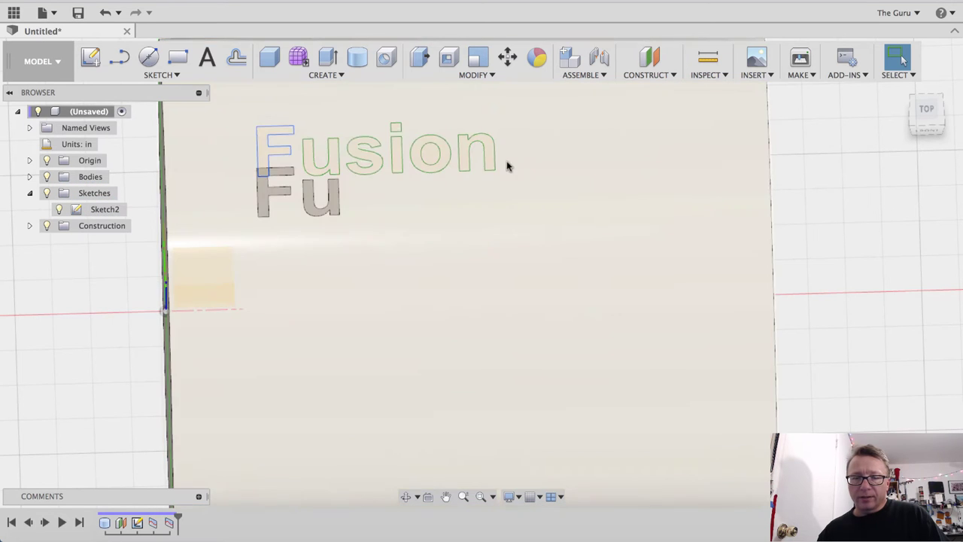
scroll(400, 260, down, 2)
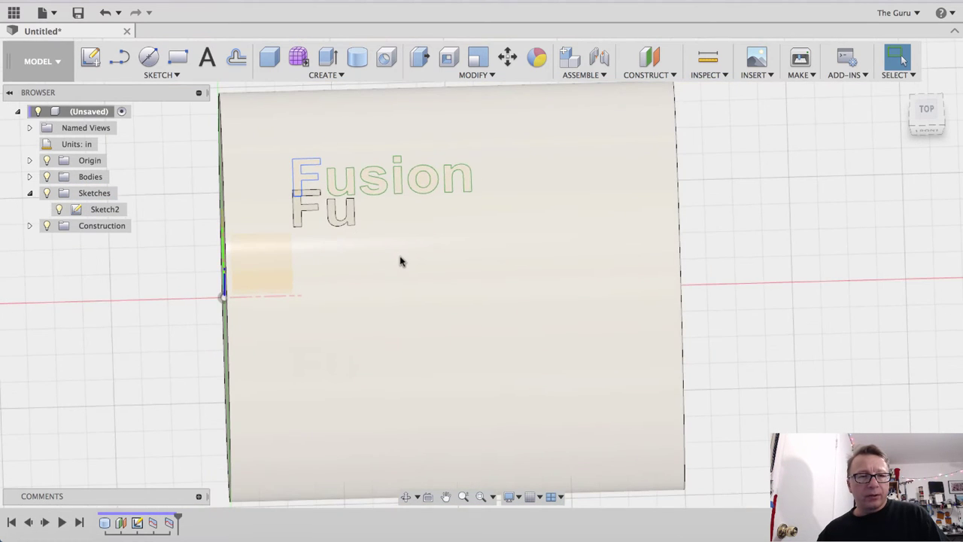
Shell the cylinder from its end face with a 0.20 in inside thickness
shift+middle_drag(472, 291, 502, 236)
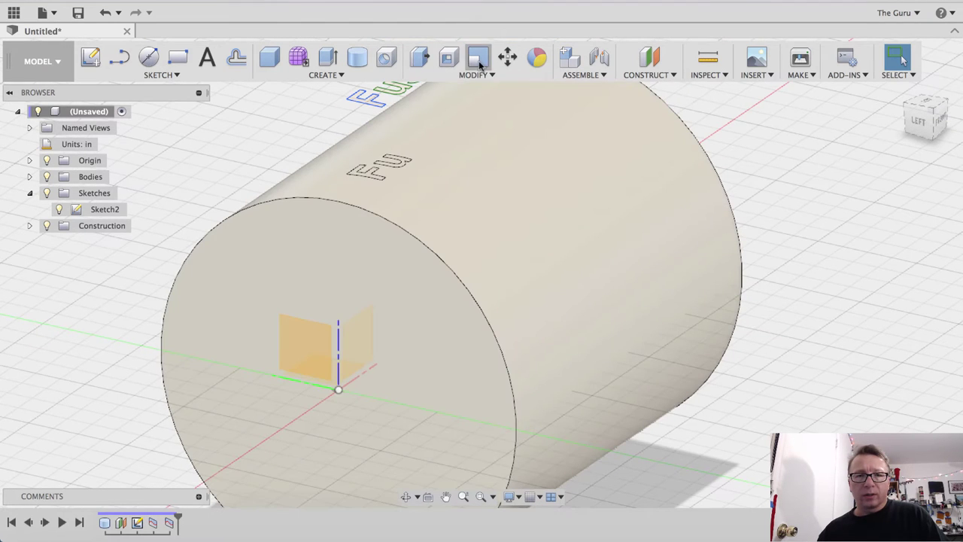
click(449, 60)
click(415, 248)
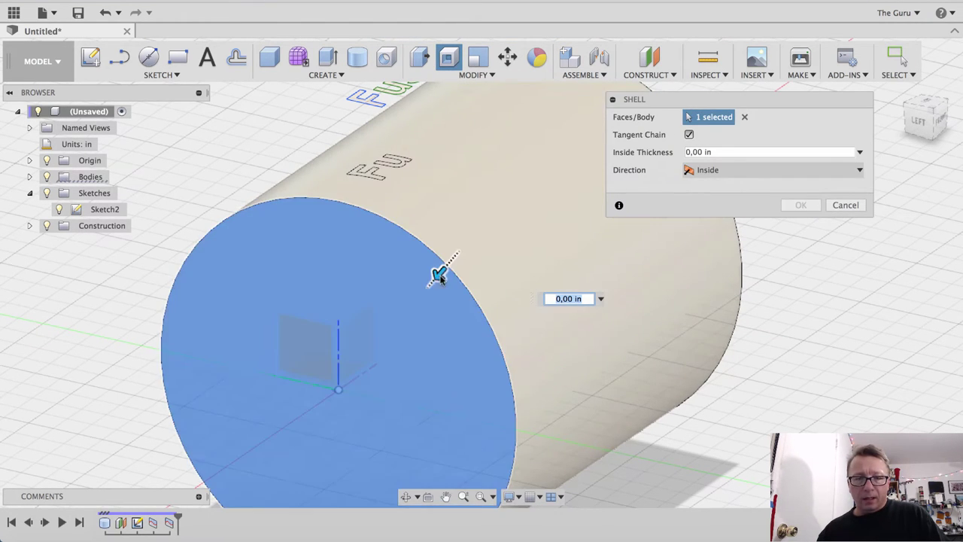
drag(441, 273, 428, 284)
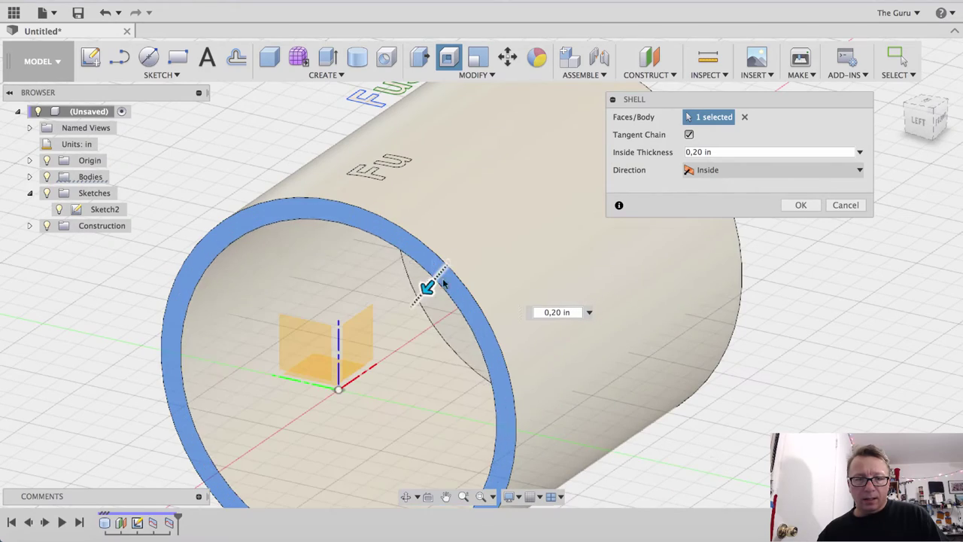
click(800, 205)
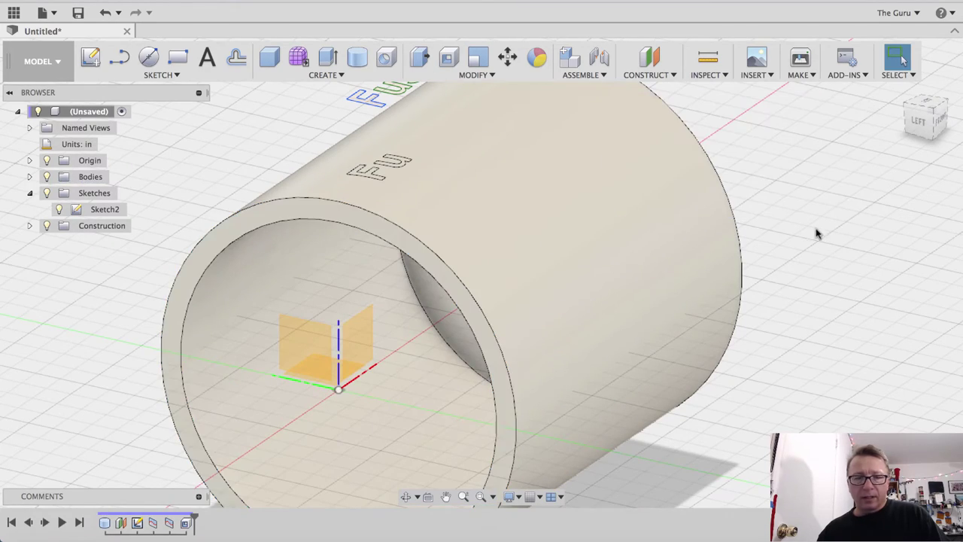
shift+middle_drag(815, 230, 510, 256)
Select the cylinder's curved outer face, dismissing the quick-command menu
scroll(413, 213, up, 3)
scroll(413, 213, up, 4)
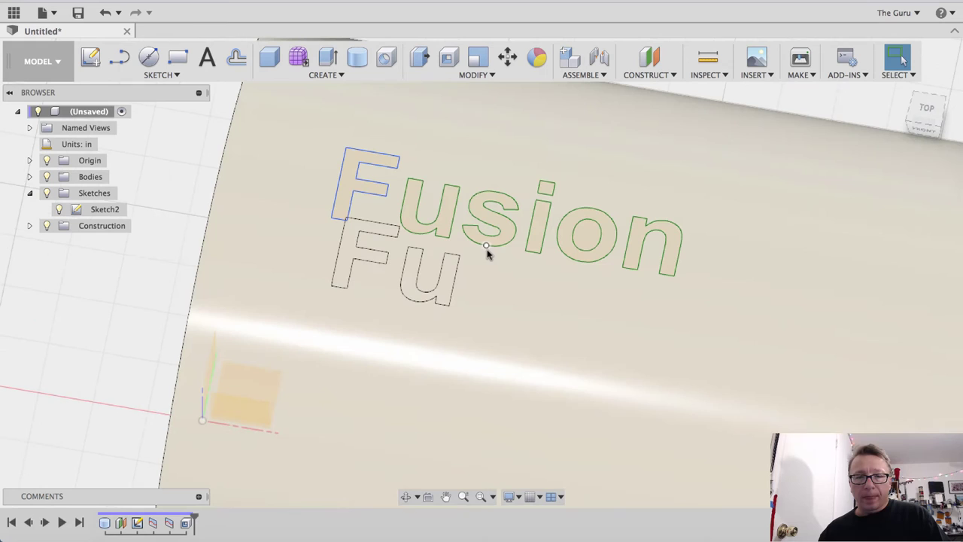
key(q)
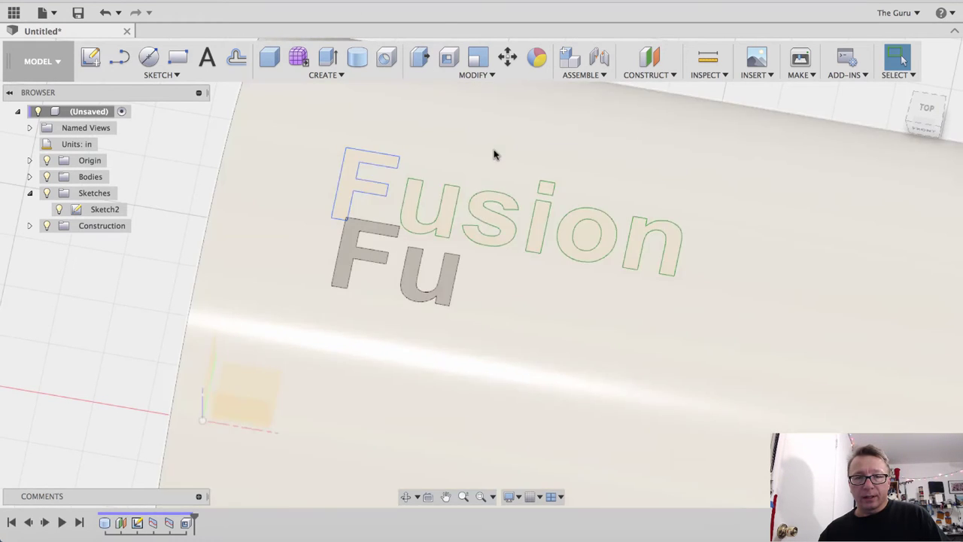
click(500, 143)
click(501, 136)
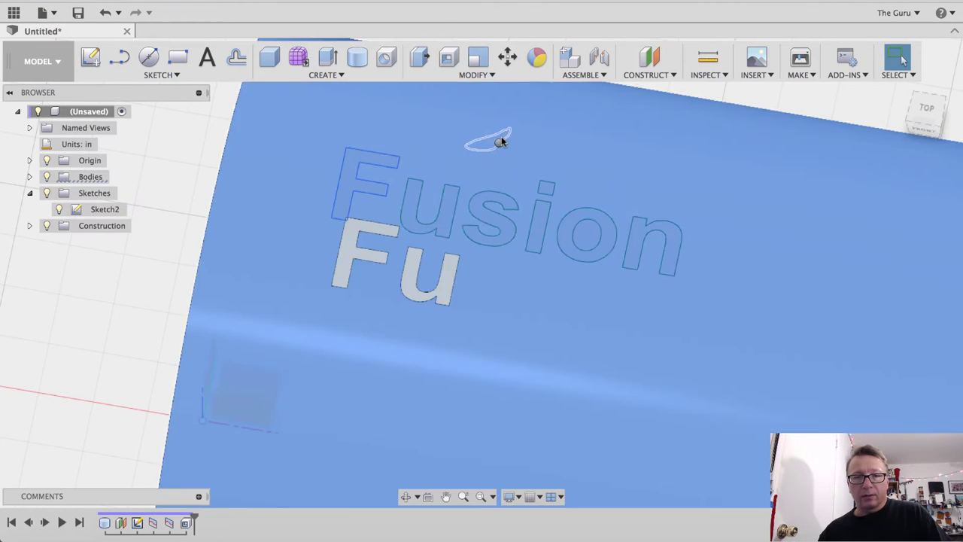
click(501, 137)
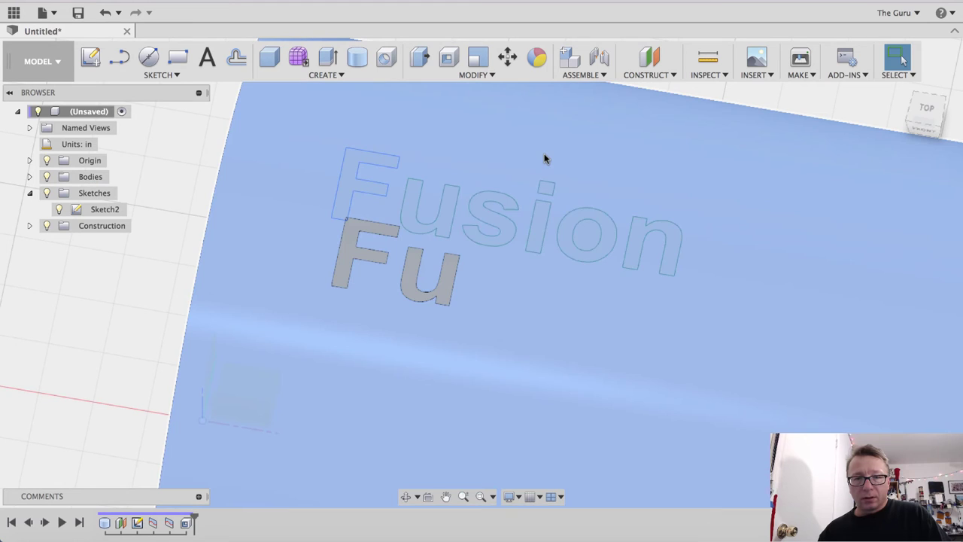
right_click(546, 158)
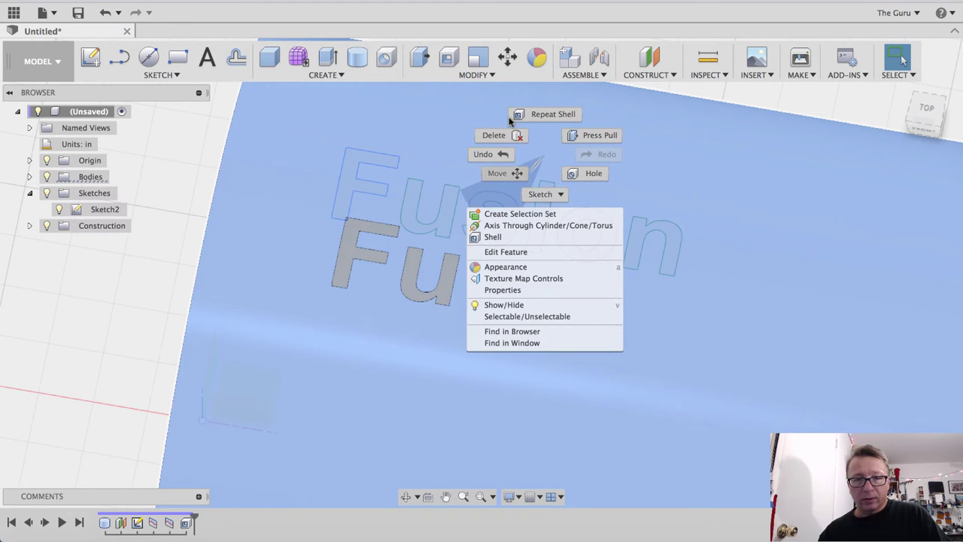
key(Escape)
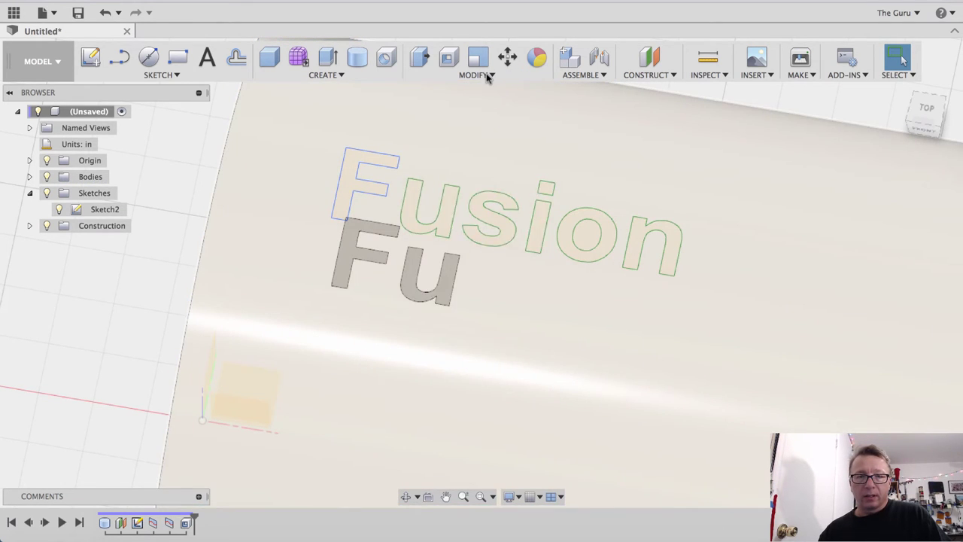
Split the cylinder's outer face with the 's' profile, extended through the body
click(482, 75)
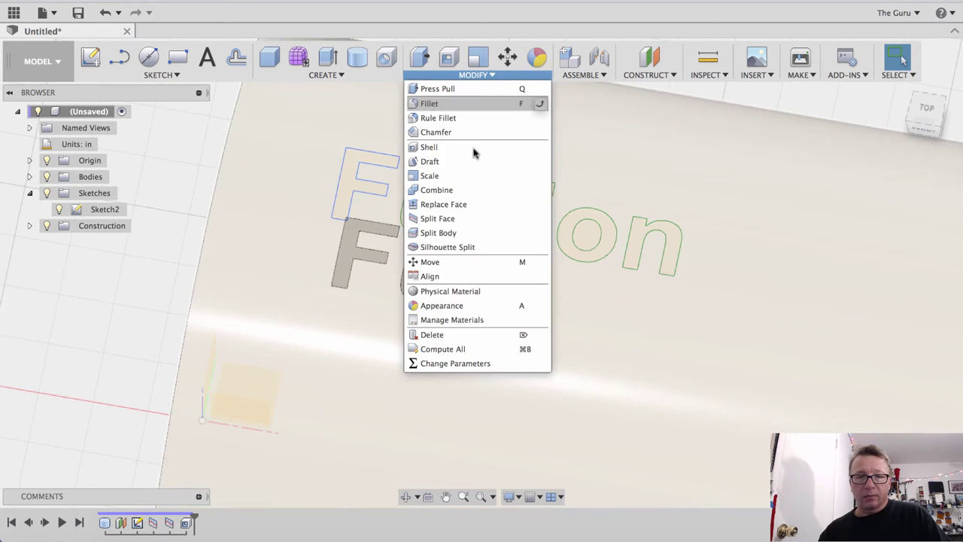
click(444, 218)
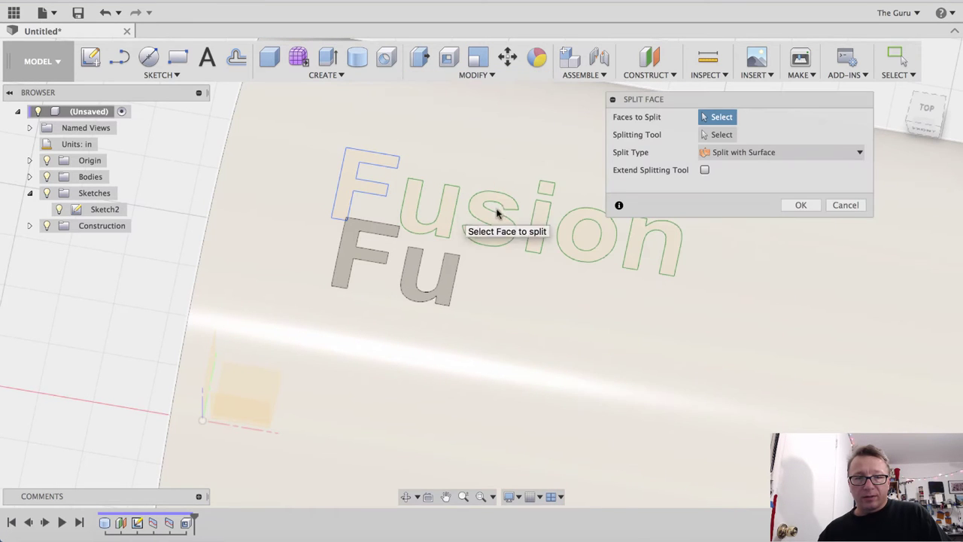
click(536, 139)
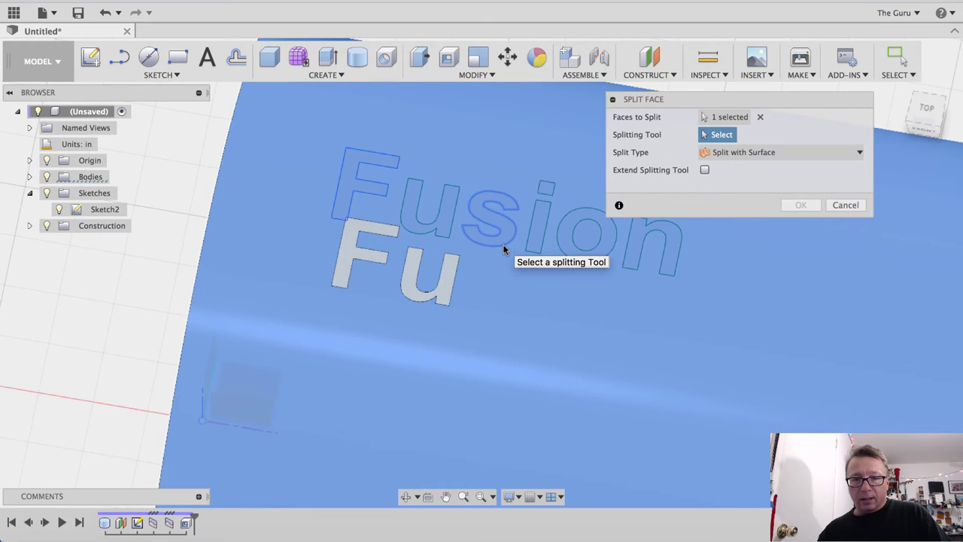
click(504, 248)
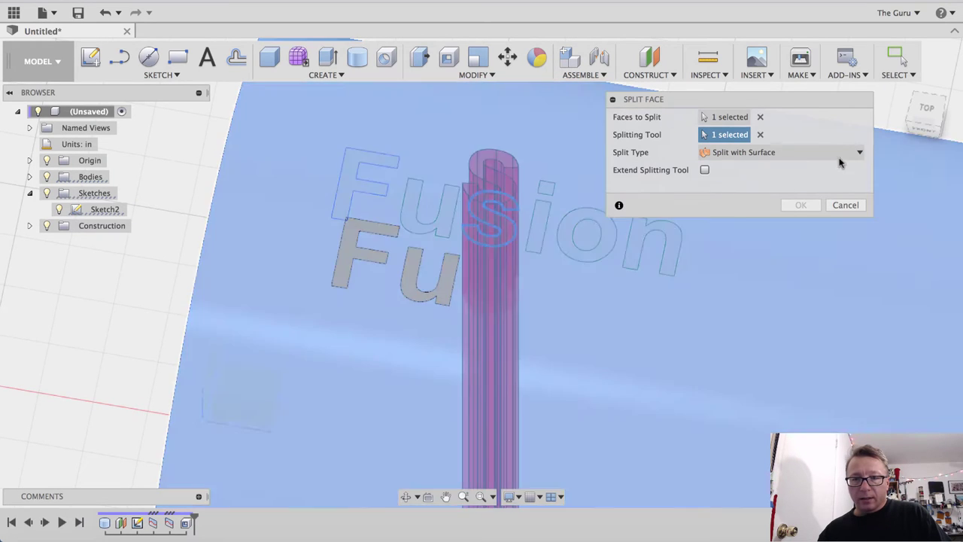
click(704, 171)
scroll(640, 222, down, 5)
shift+middle_drag(634, 228, 706, 179)
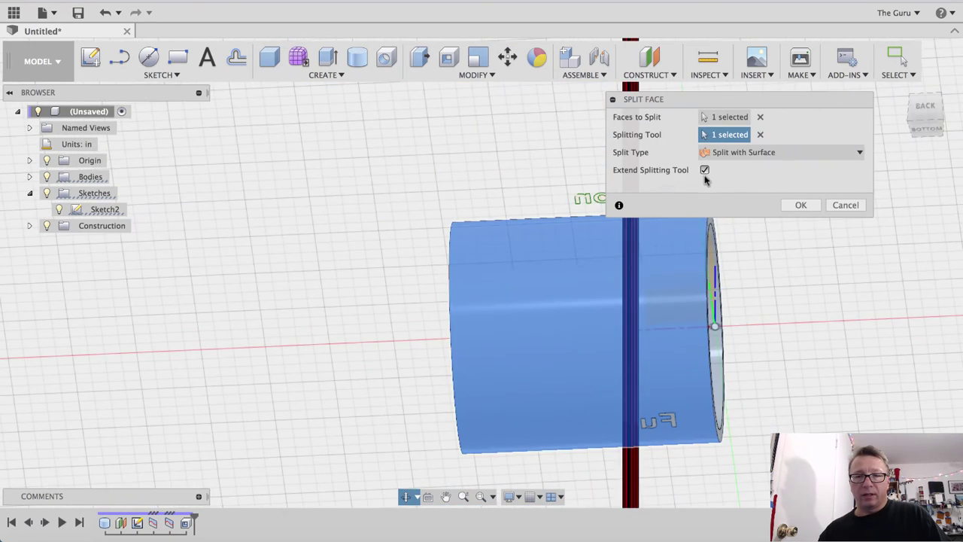
shift+middle_drag(734, 248, 704, 322)
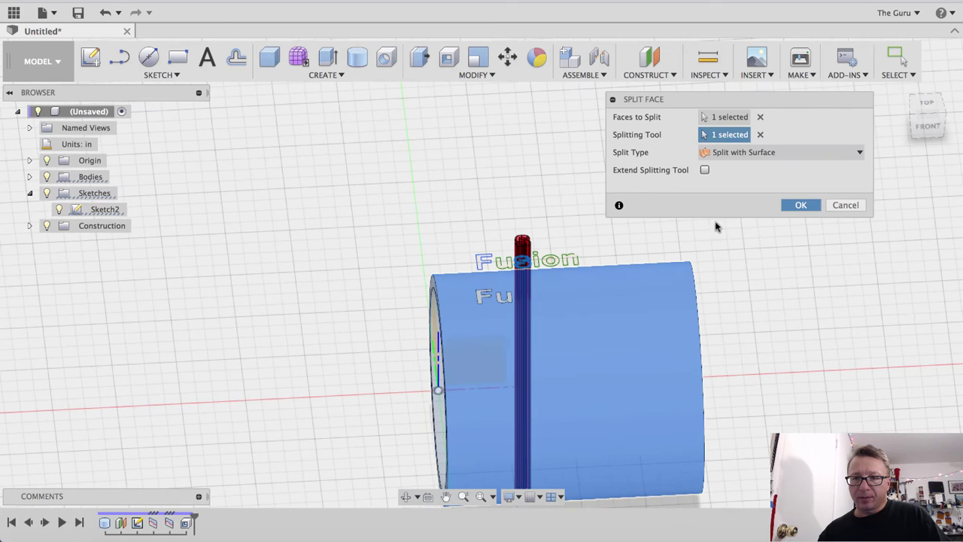
key(Return)
scroll(570, 263, up, 5)
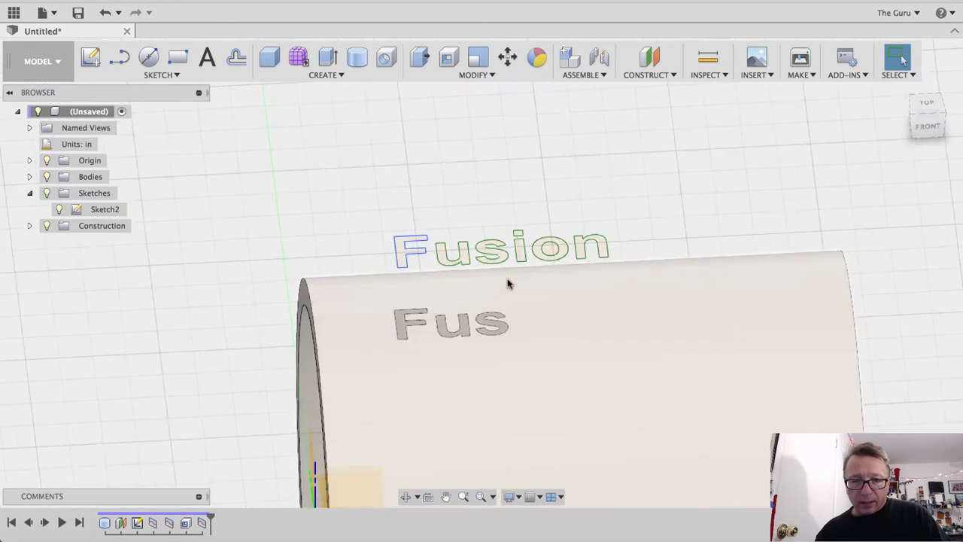
Repeat Split Face on the cylinder using the stem of the letter i
scroll(508, 284, up, 3)
click(560, 317)
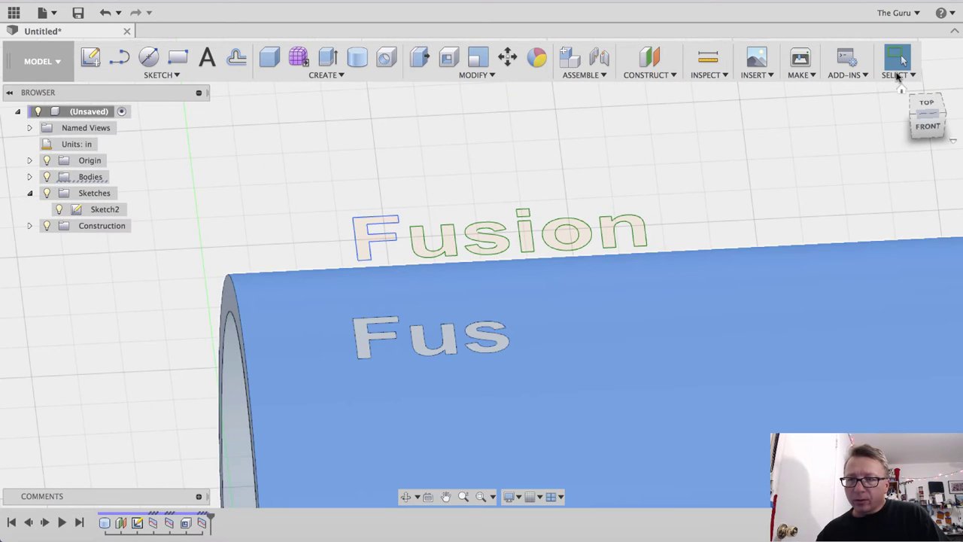
click(897, 75)
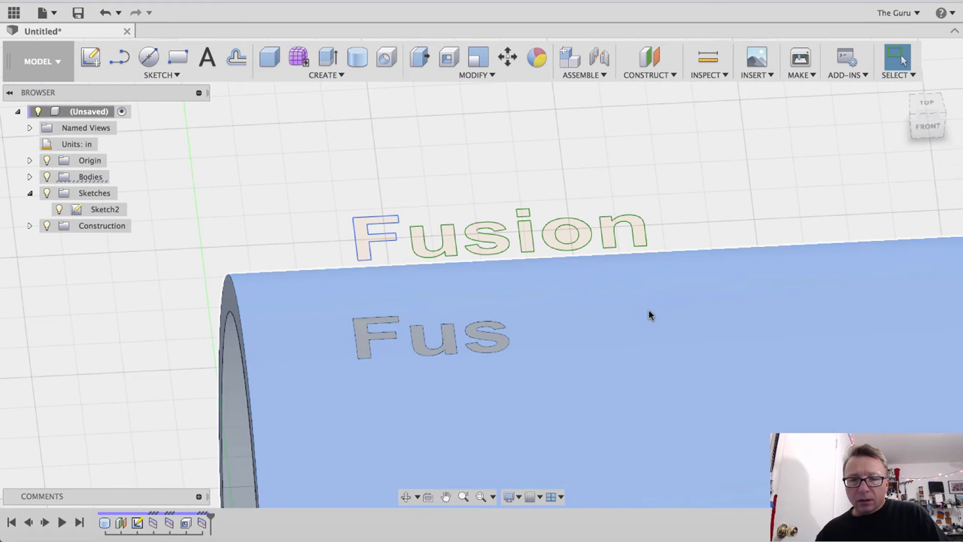
right_click(649, 310)
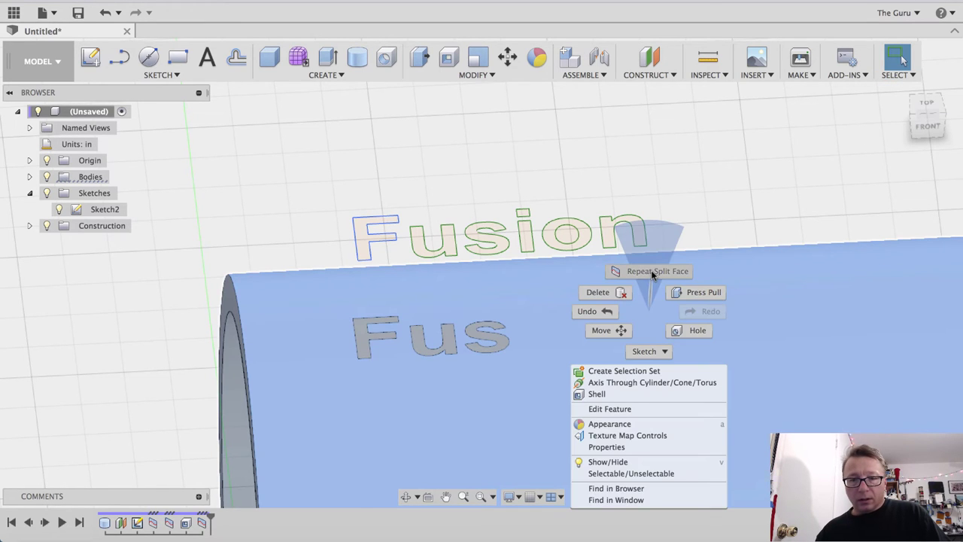
click(653, 272)
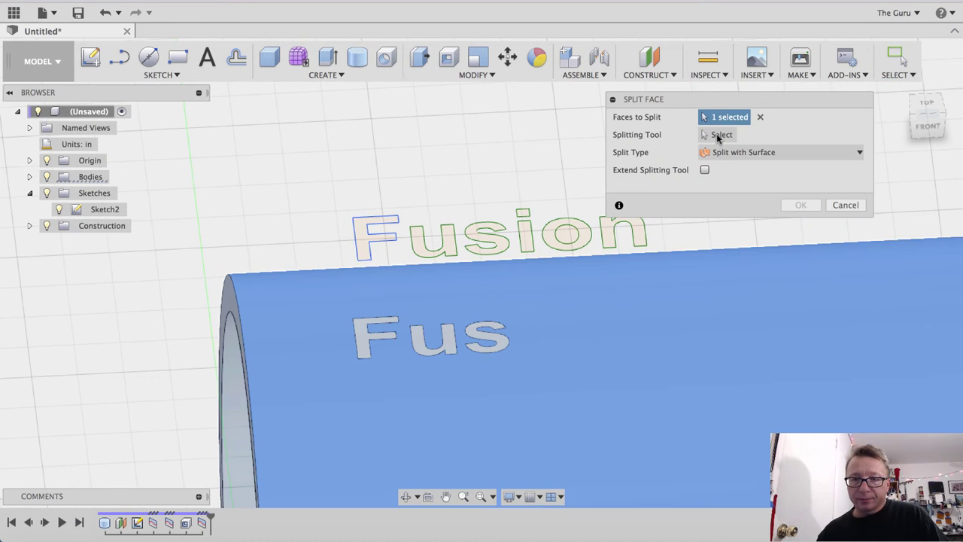
click(531, 253)
click(801, 206)
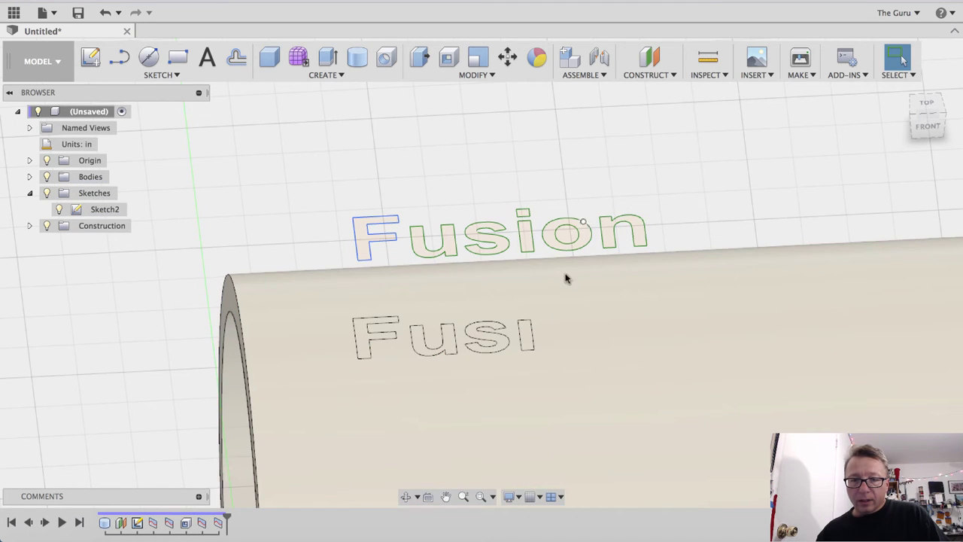
Repeat Split Face using the dot of the i, then reselect the cylinder face
click(554, 322)
right_click(554, 322)
click(560, 281)
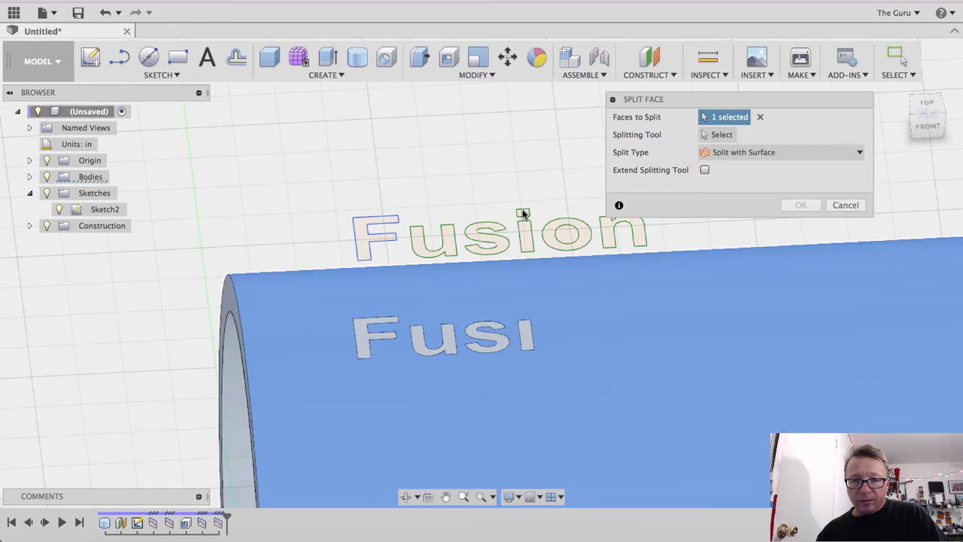
scroll(523, 214, up, 2)
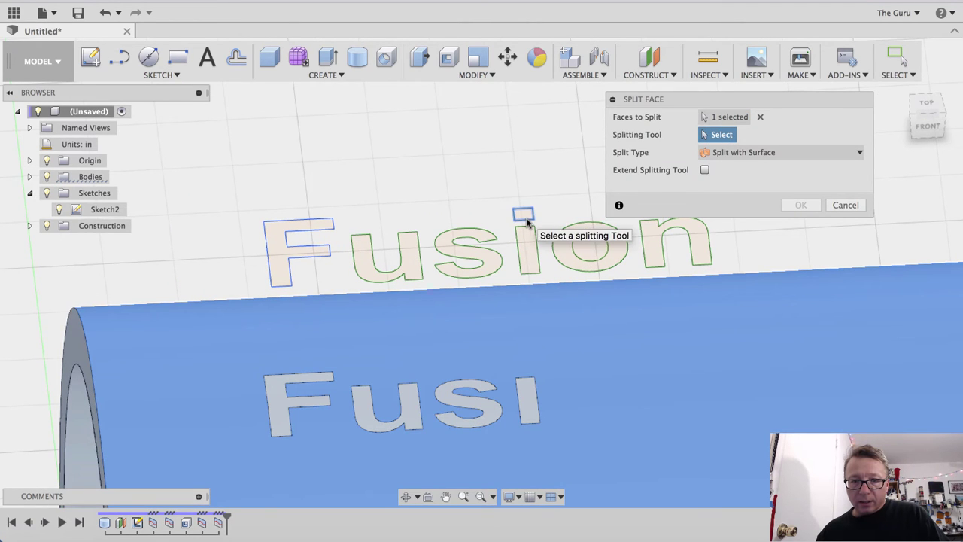
click(523, 216)
click(801, 206)
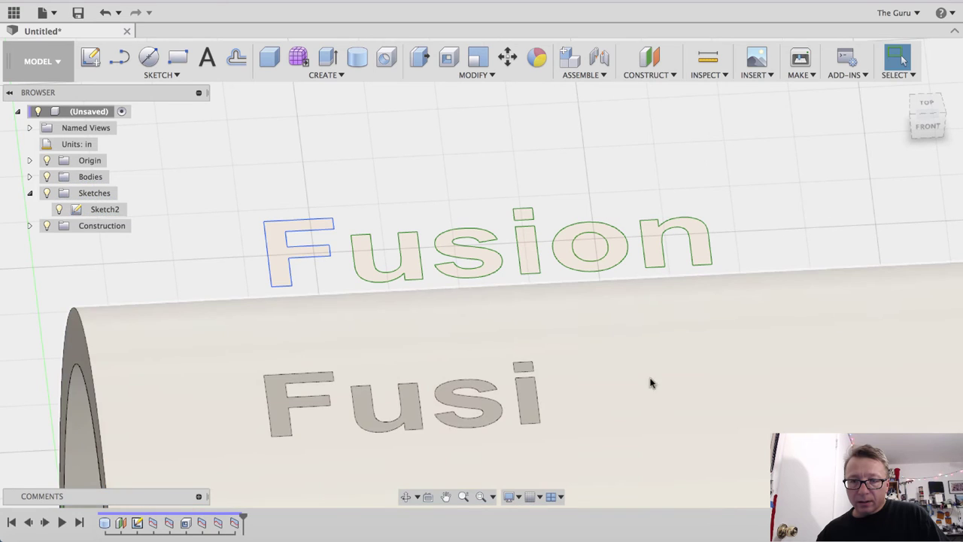
click(622, 344)
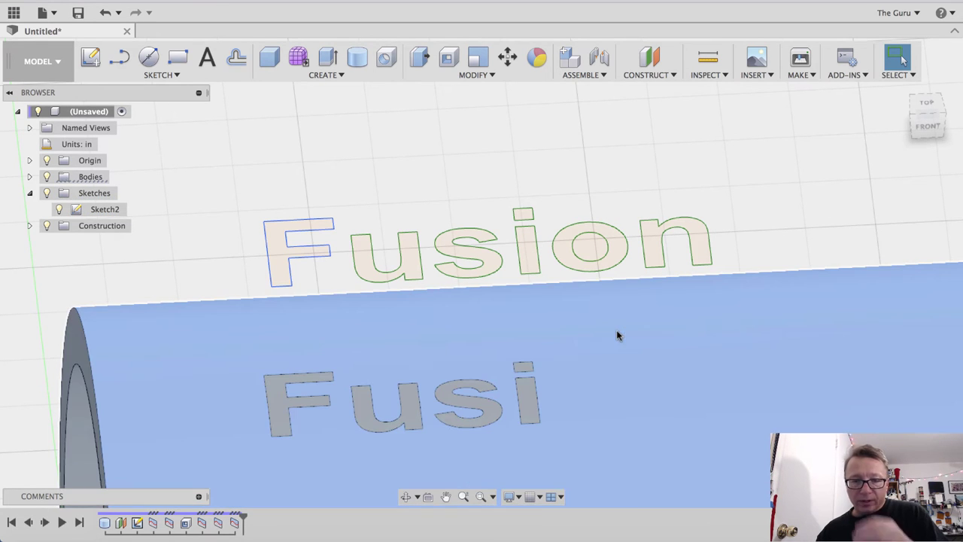
Split the cylinder face along the inner and outer outlines of the o
right_click(617, 330)
click(600, 292)
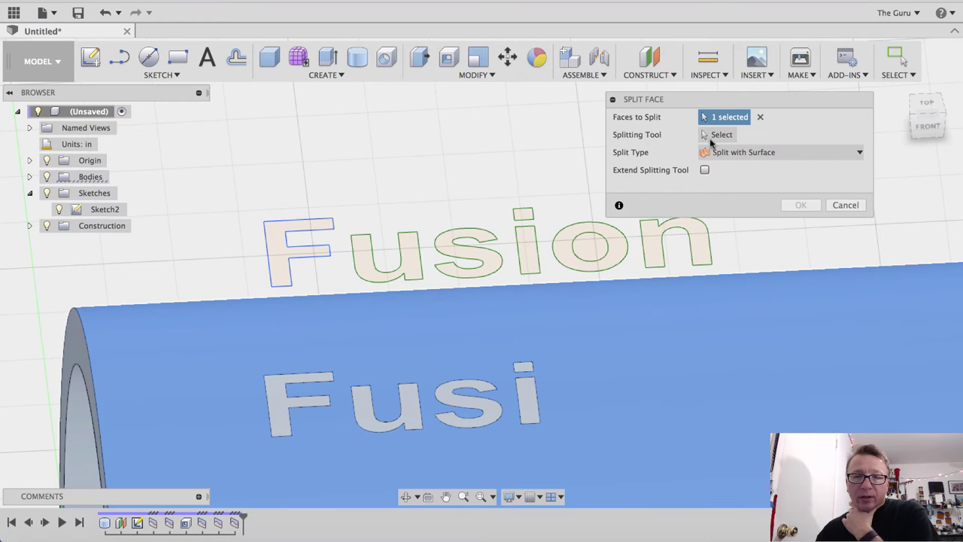
click(605, 254)
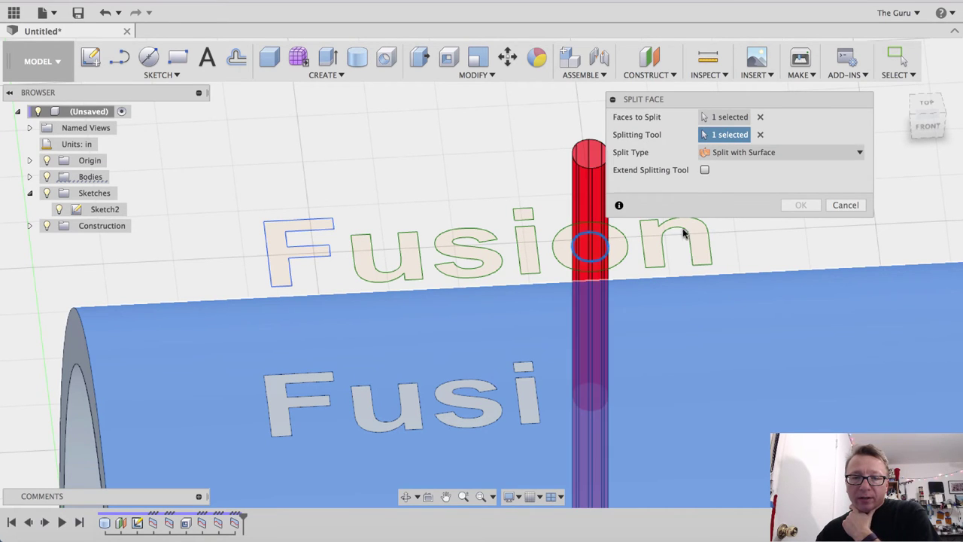
click(796, 205)
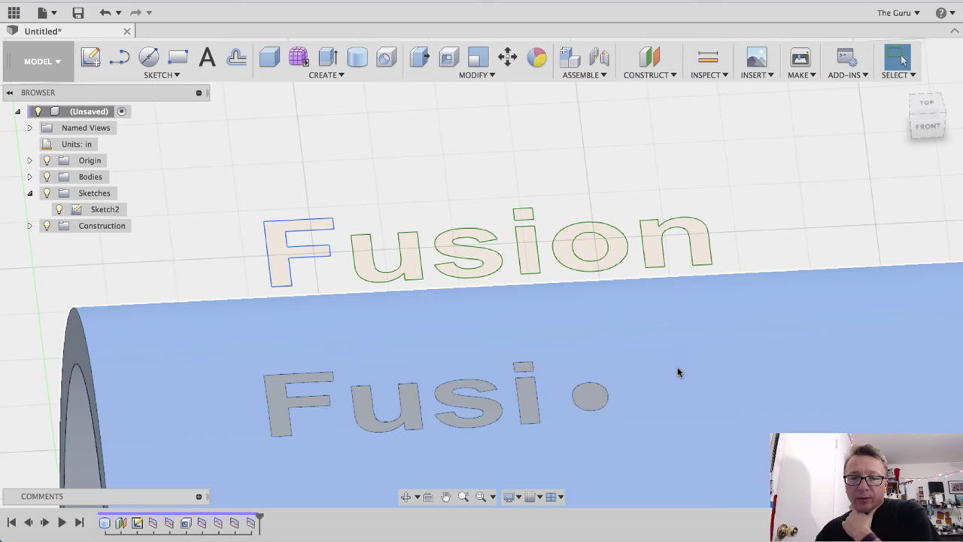
right_click(677, 366)
click(679, 328)
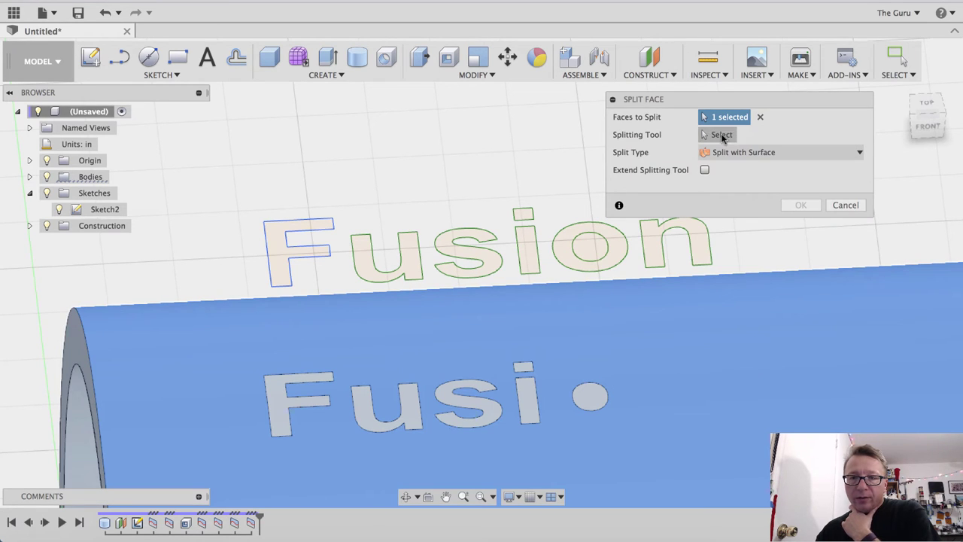
click(588, 273)
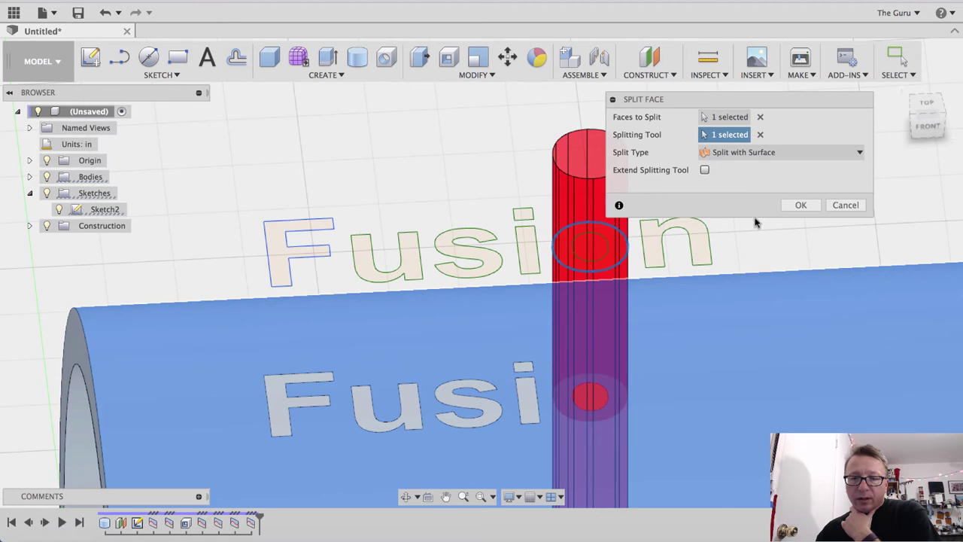
click(796, 205)
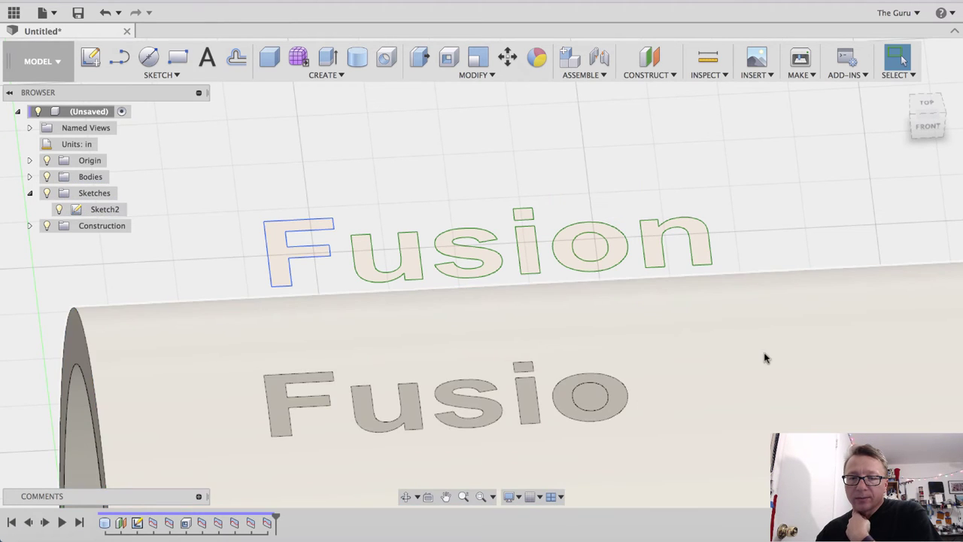
Repeat Split Face using the n outline as the splitting tool
right_click(762, 356)
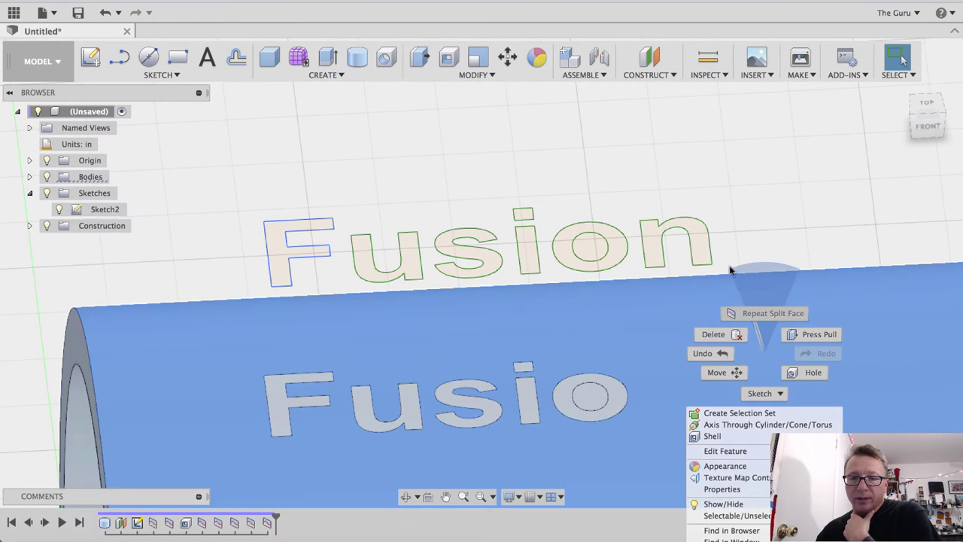
click(753, 313)
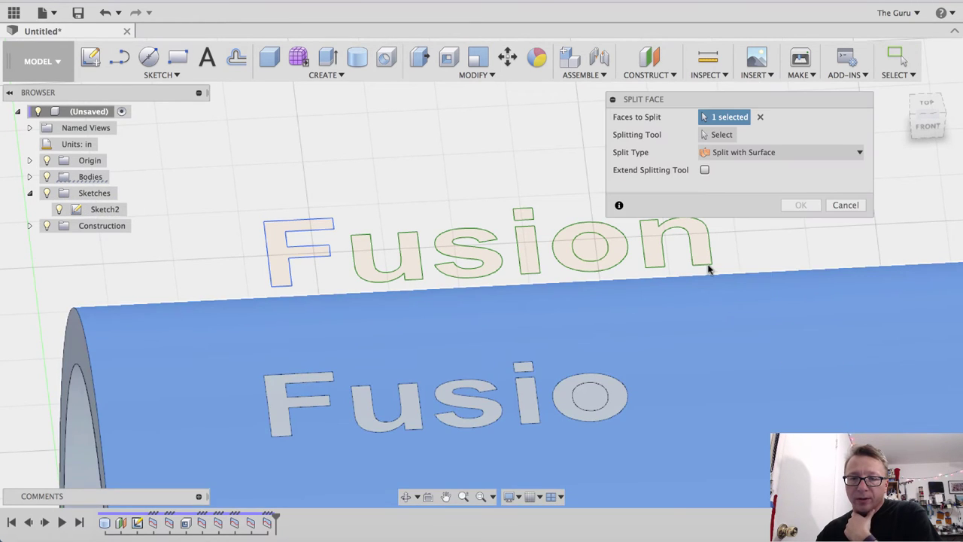
click(718, 135)
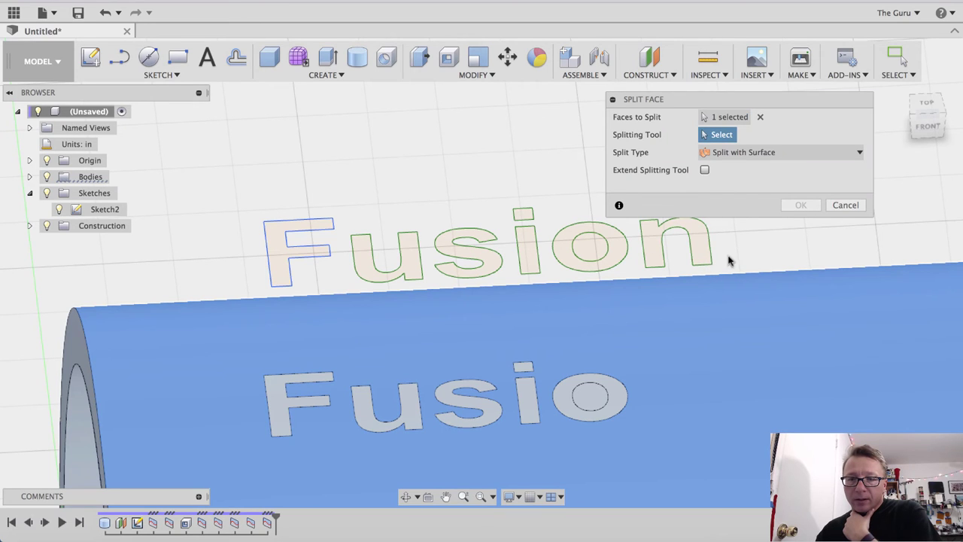
click(695, 264)
click(802, 209)
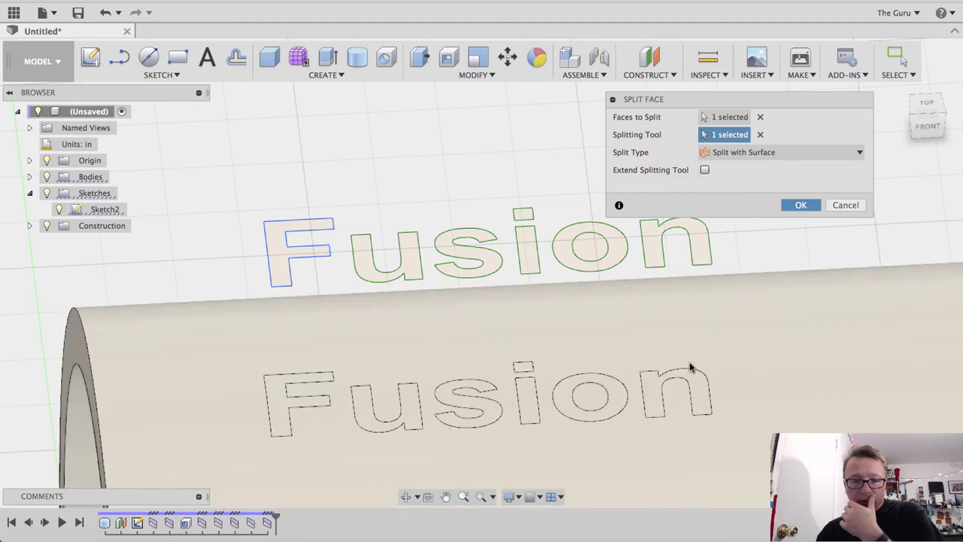
Hide the lettering sketch and orbit to face the split 'Fusion' outlines
click(59, 210)
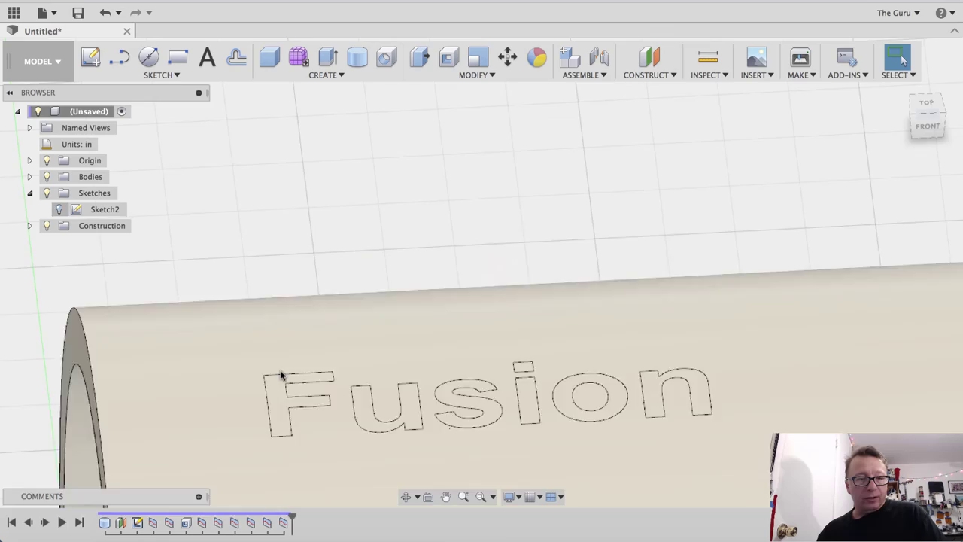
scroll(284, 378, down, 6)
shift+middle_drag(425, 455, 467, 368)
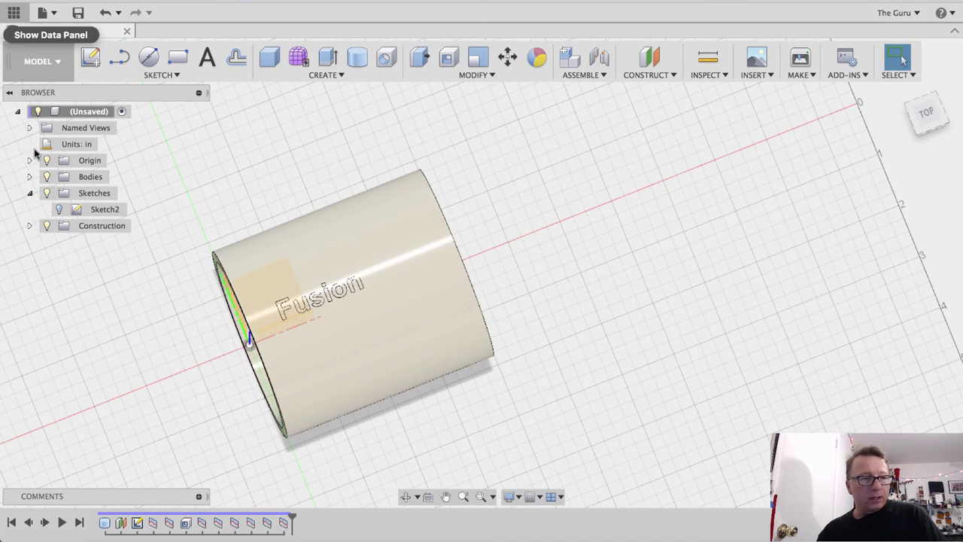
scroll(394, 297, up, 5)
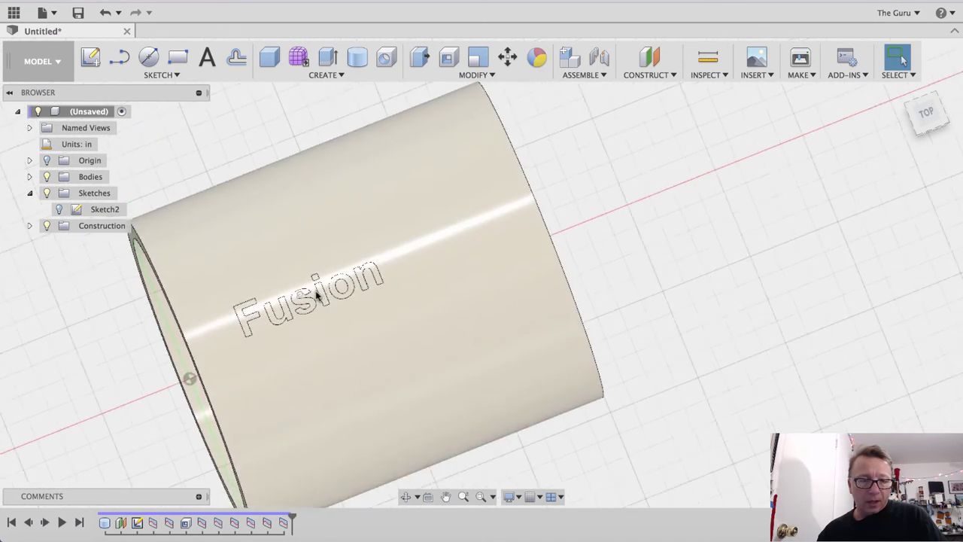
shift+middle_drag(391, 298, 376, 267)
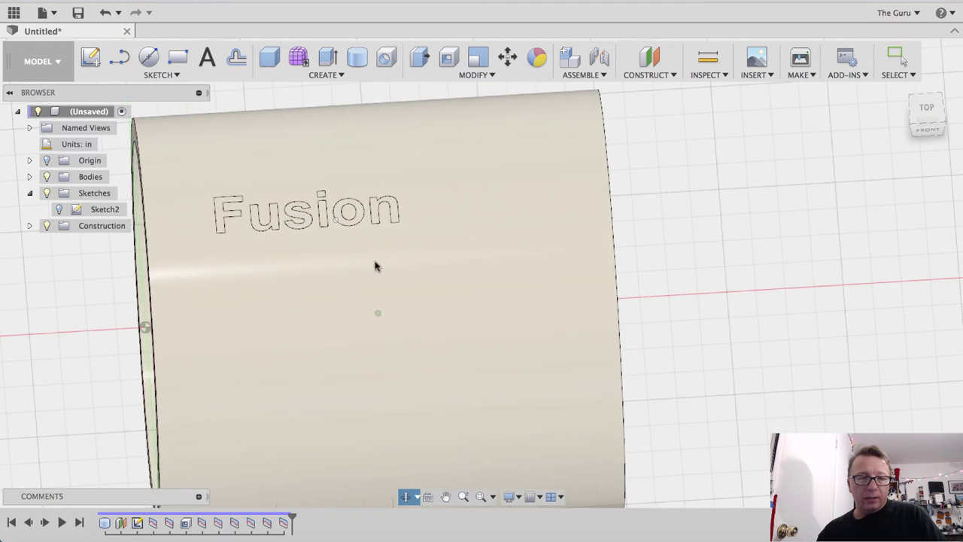
Press Pull all seven letter faces (F, u, s, i stem, i dot, o, n) at 0.125 in
click(420, 78)
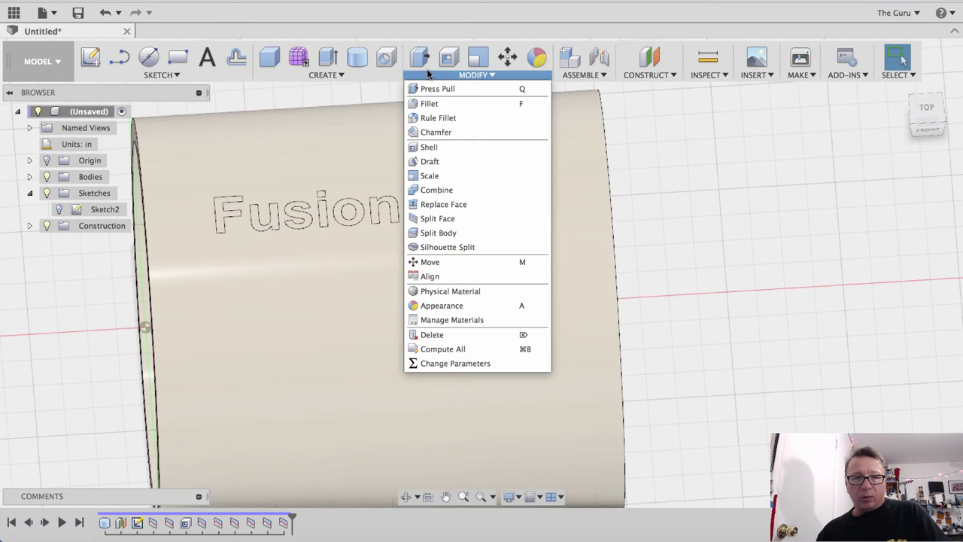
click(428, 65)
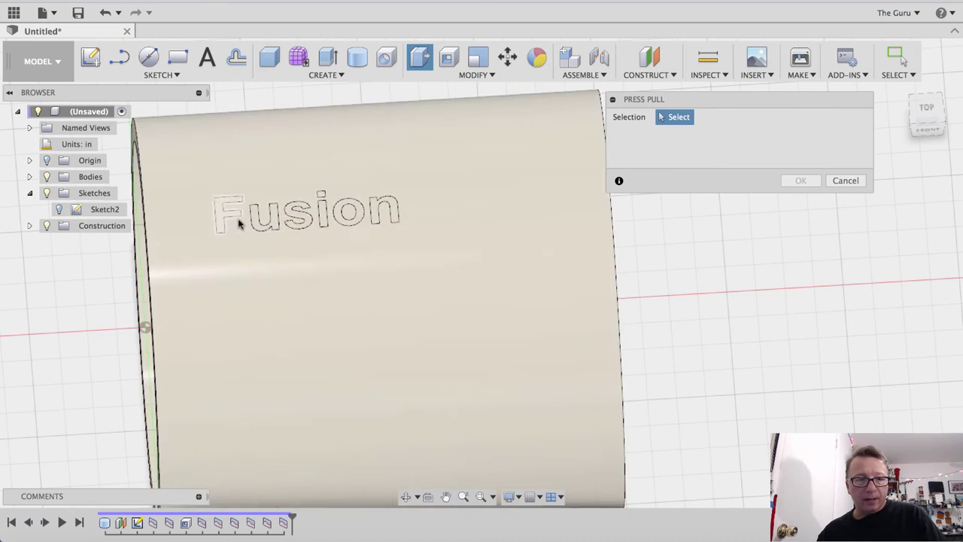
scroll(220, 214, up, 3)
click(218, 212)
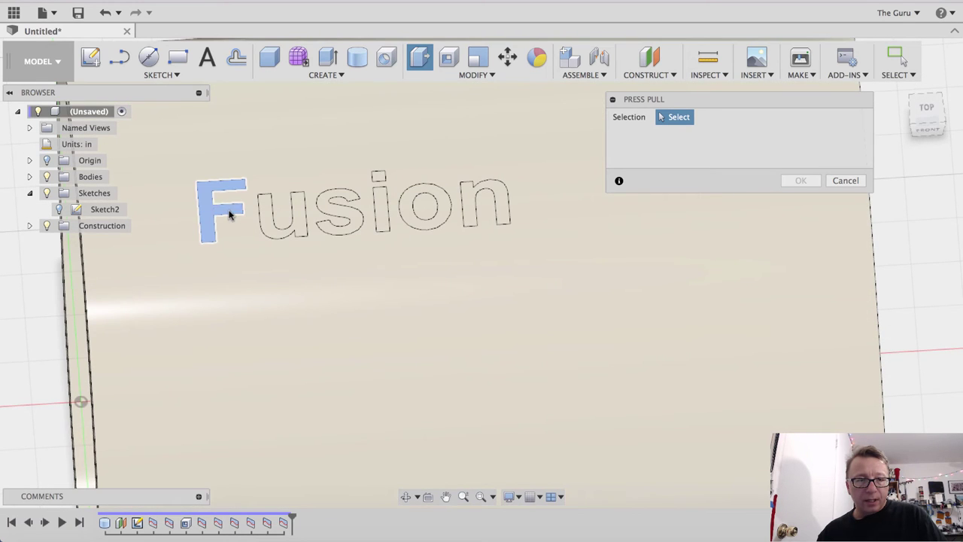
click(265, 222)
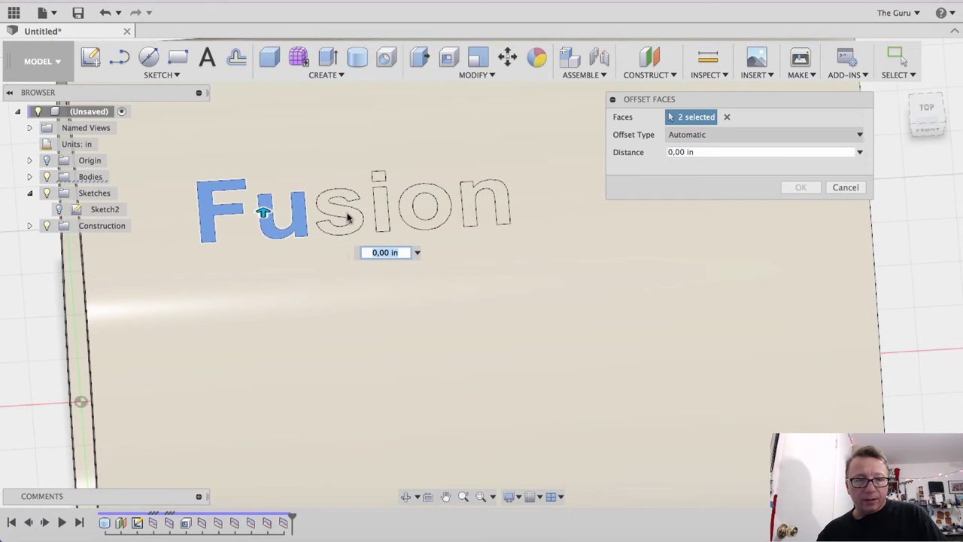
click(348, 216)
click(381, 213)
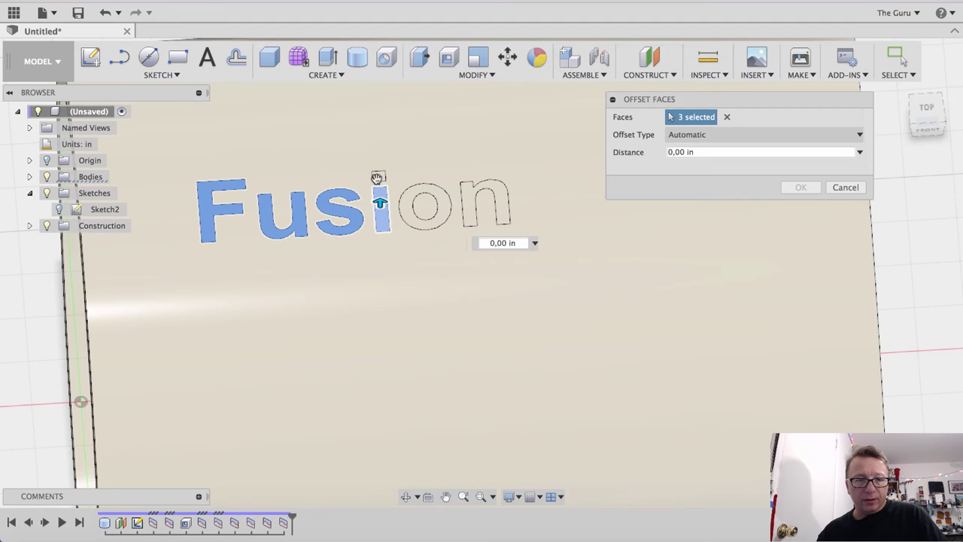
click(378, 179)
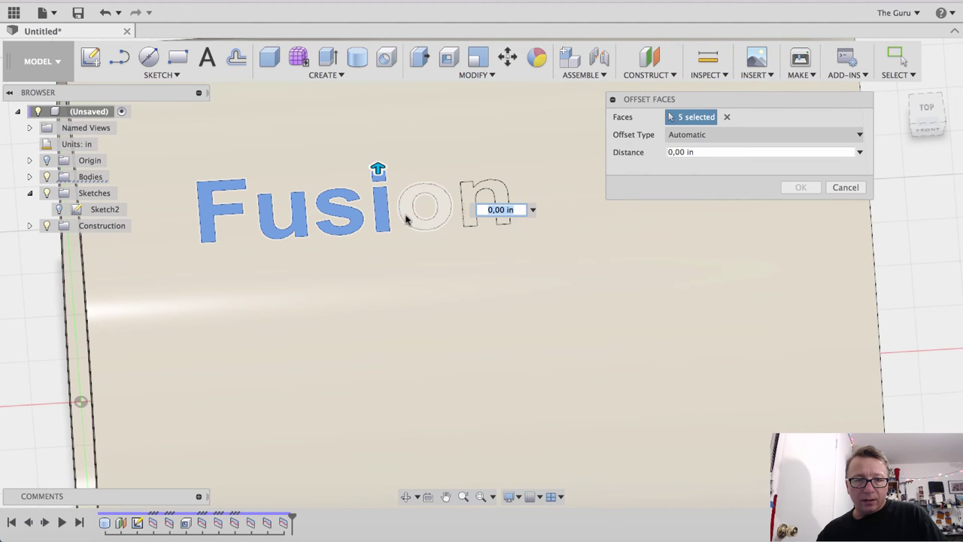
click(407, 217)
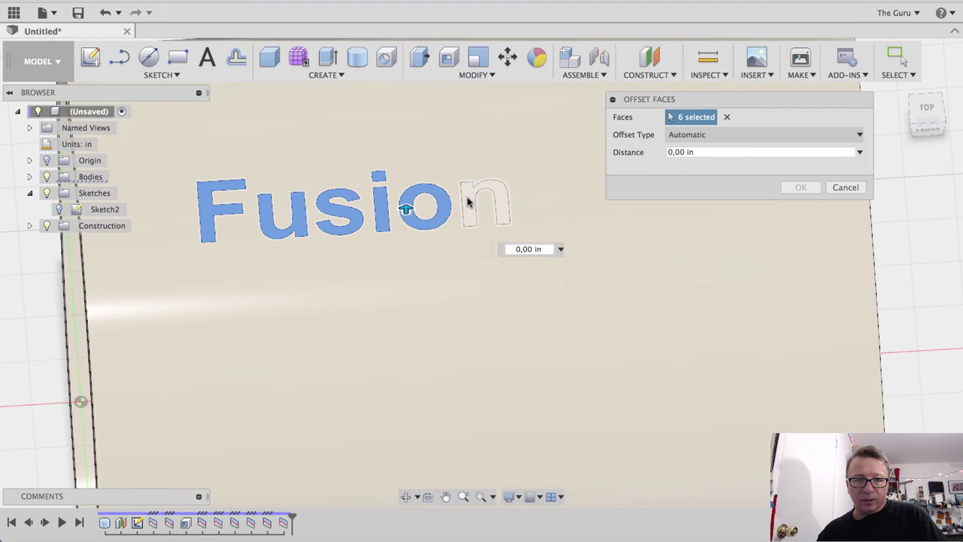
click(467, 200)
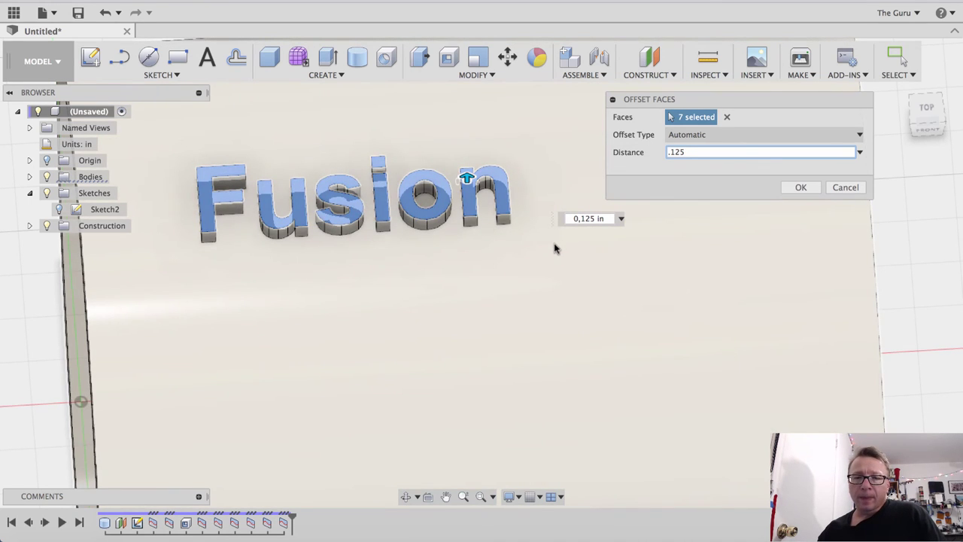
Inspect the letter preview and commit the offset at -0.125 in
shift+middle_drag(540, 259, 560, 193)
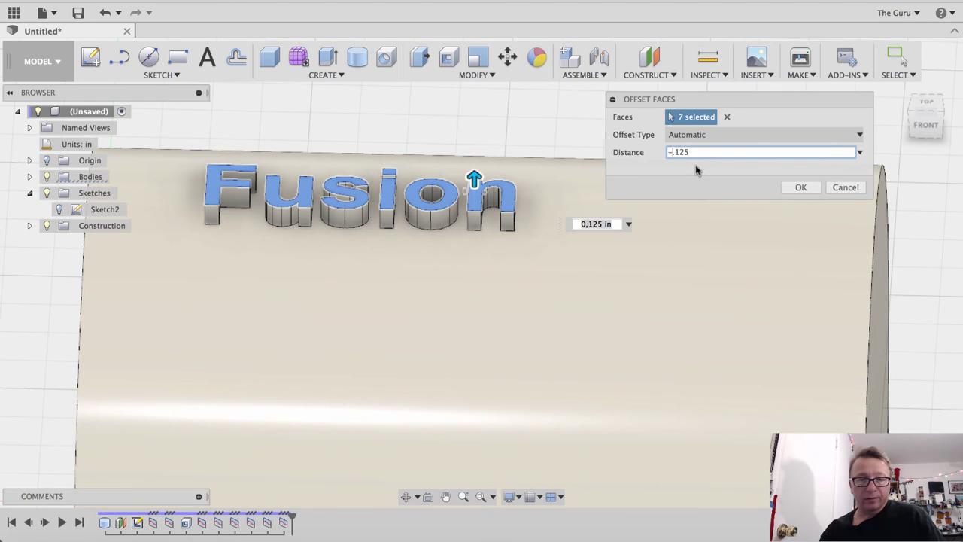
shift+middle_drag(549, 192, 562, 231)
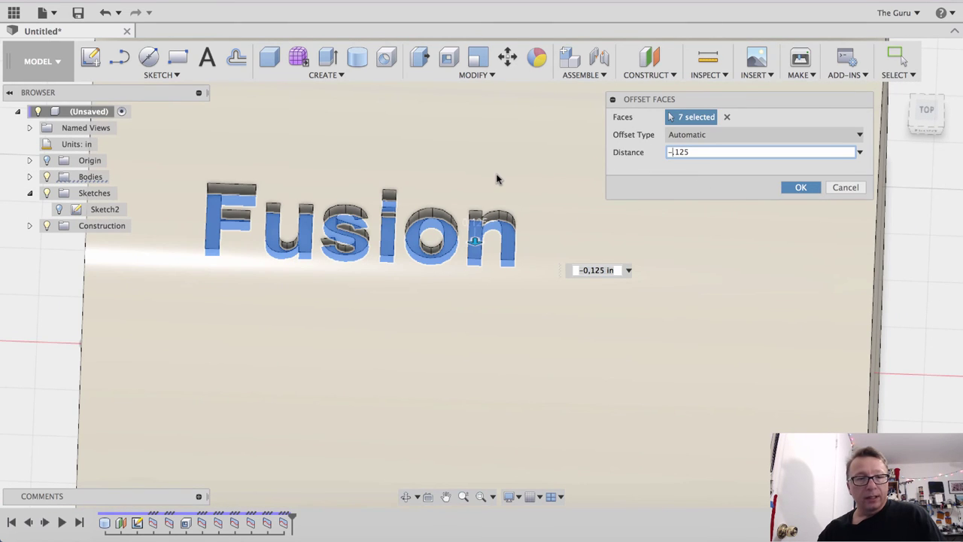
key(Return)
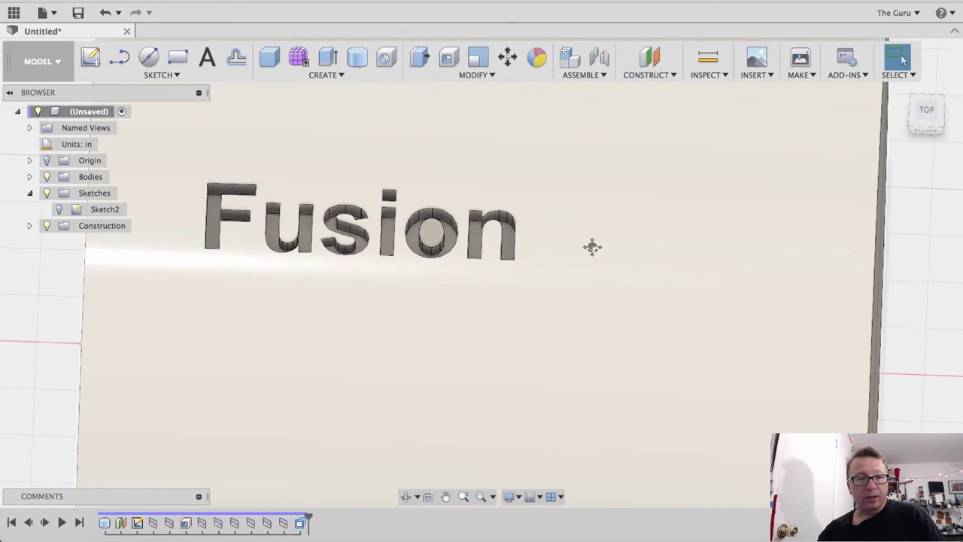
middle_drag(592, 245, 469, 101)
key(F6)
shift+middle_drag(782, 185, 568, 166)
scroll(828, 173, down, 2)
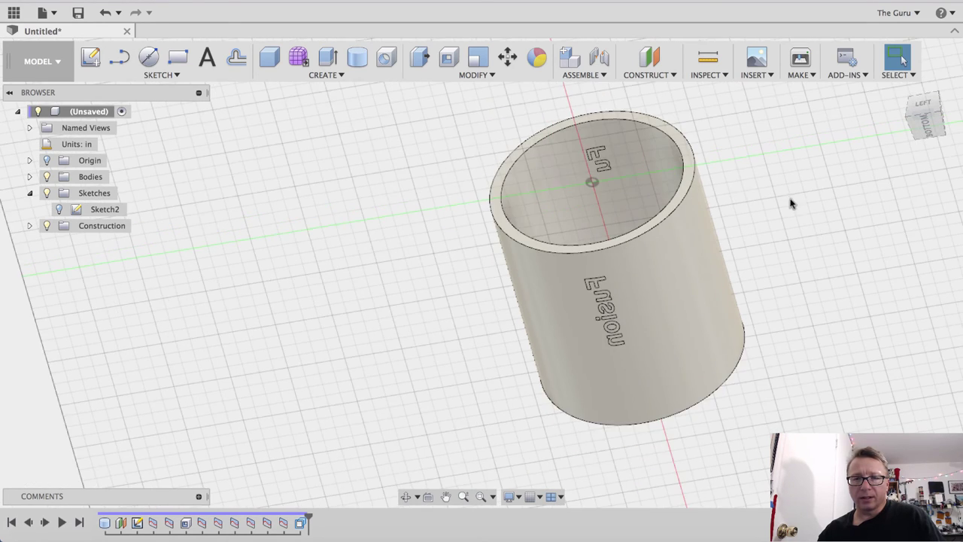
scroll(791, 199, up, 4)
shift+middle_drag(811, 162, 716, 295)
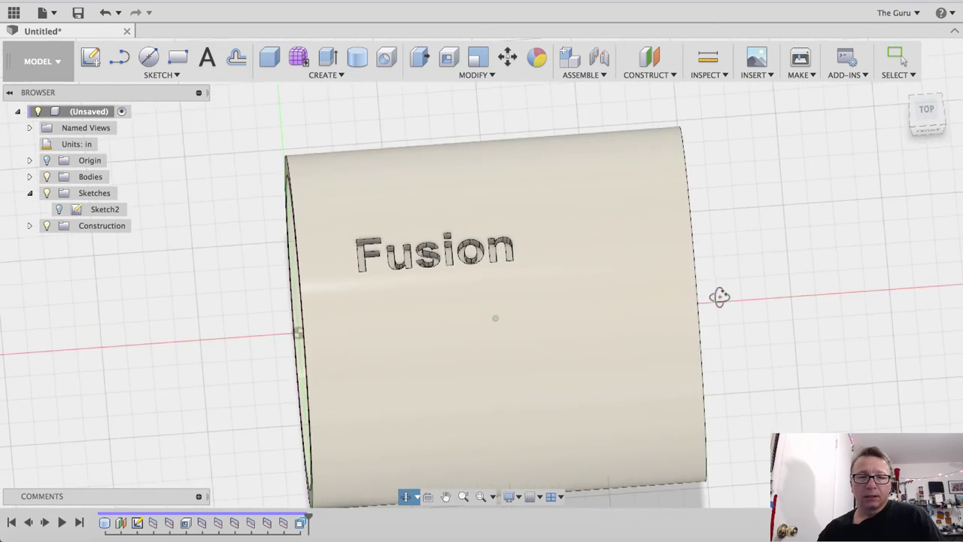
scroll(419, 259, up, 5)
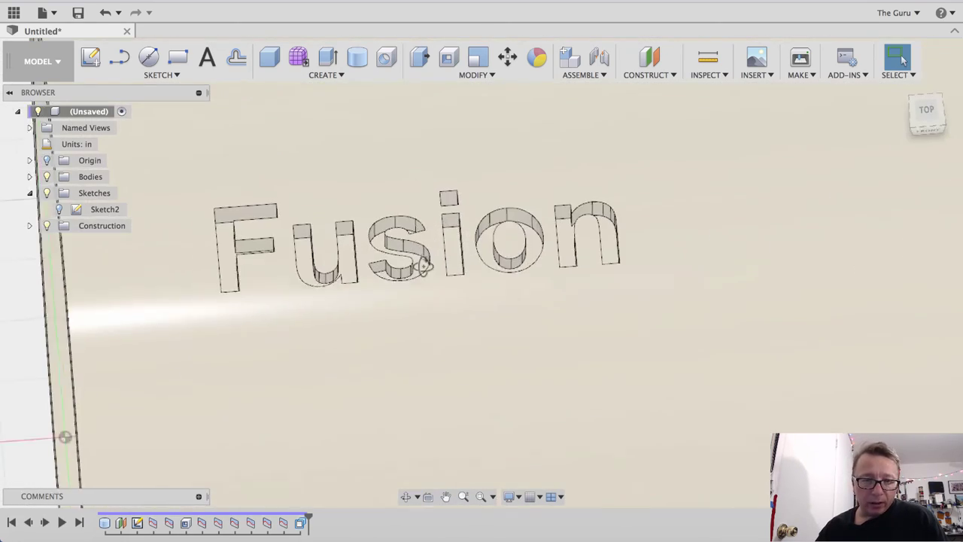